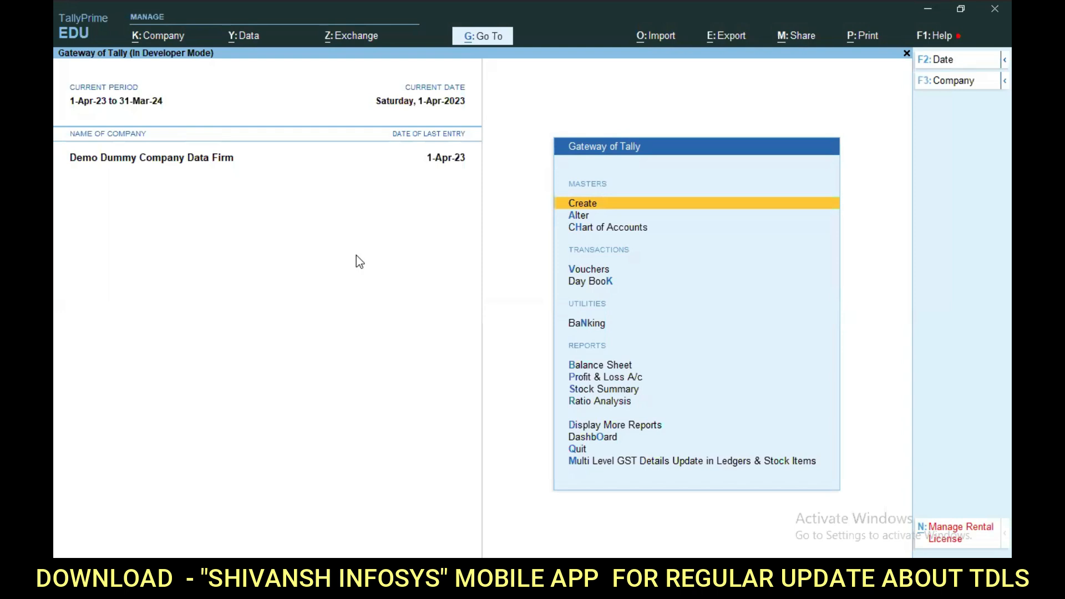
Step: Open the "sales i gst 18%" ledger for alteration
key("Down")
key("Return")
key("Down")
key("Return")
type("Sales")
key("Down")
key("Down")
key("Down")
key("Down")
key("Down")
key("Down")
key("Down")
key("Down")
key("Down")
key("Up")
key("Up")
key("Up")
key("Down")
key("Down")
key("Down")
key("Up")
key("Return")
Step: Try a GST rate of 12% on the "sales i gst 18%" ledger and quit the alteration without saving
key("Return")
key("Return")
key("Return")
key("Return")
key("Return")
key("Return")
key("Return")
key("Return")
key("Return")
key("Return")
type("12")
key("Return")
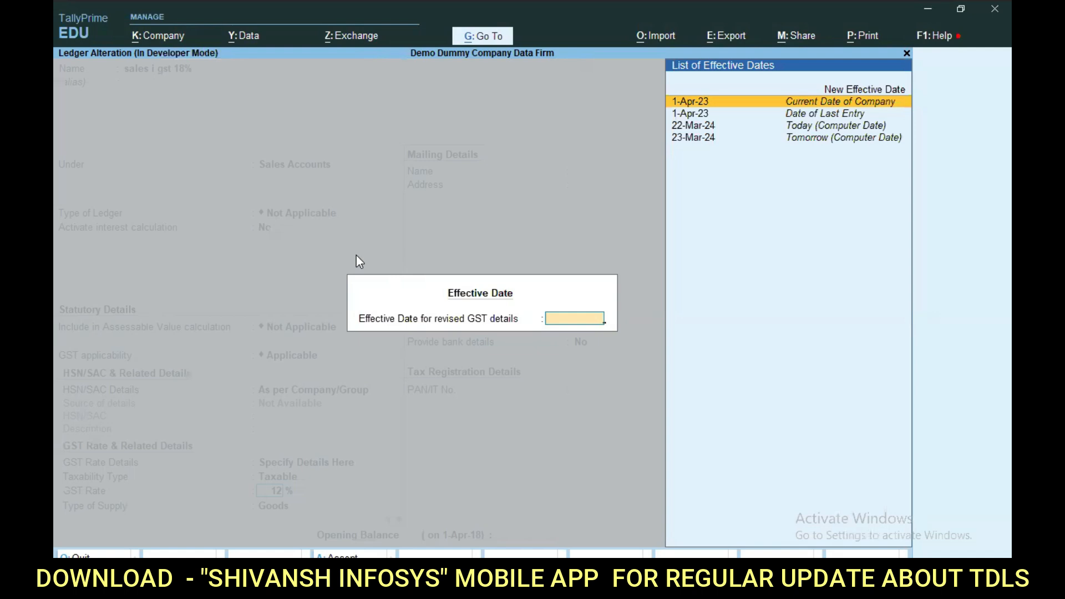
key("Escape")
key("Escape")
key("y")
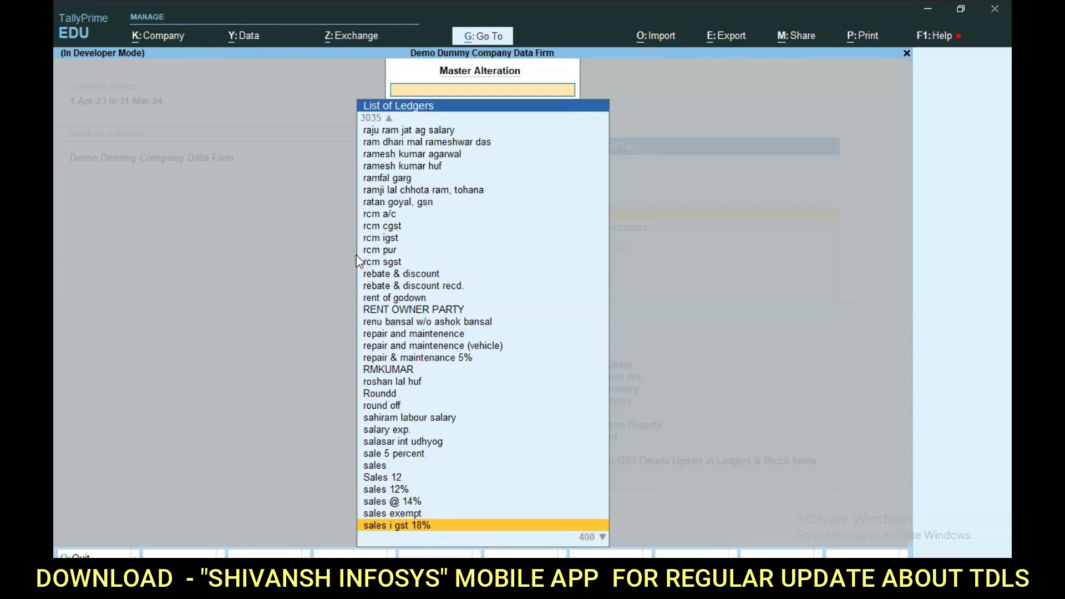
key("Escape")
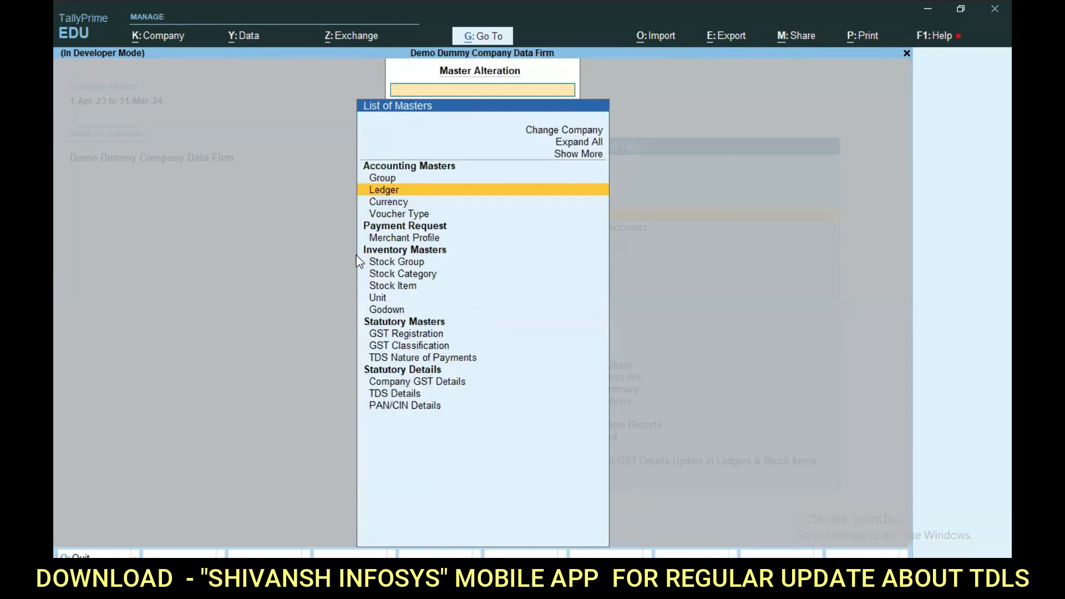
key("Escape")
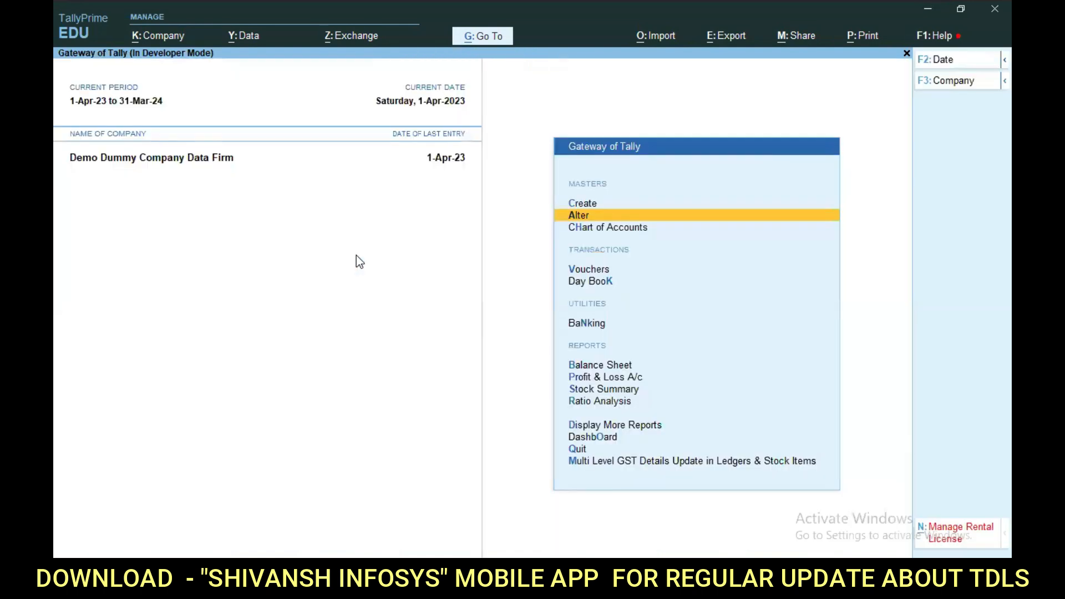
Step: Open Multi Party GST Details Update for the group ABCD
key("Up")
key("Up")
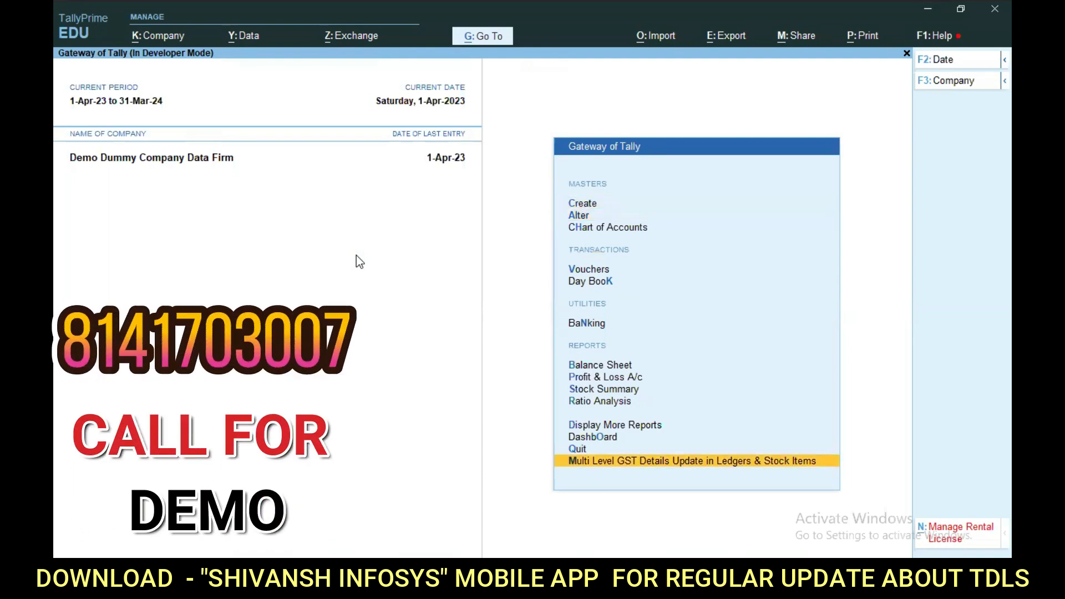
key("Return")
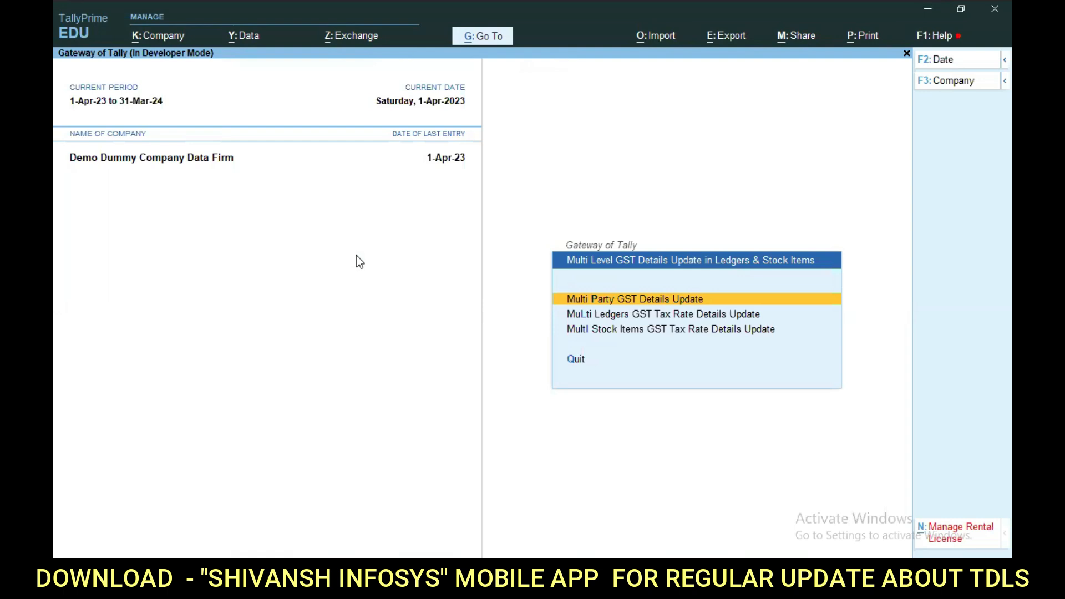
key("Return")
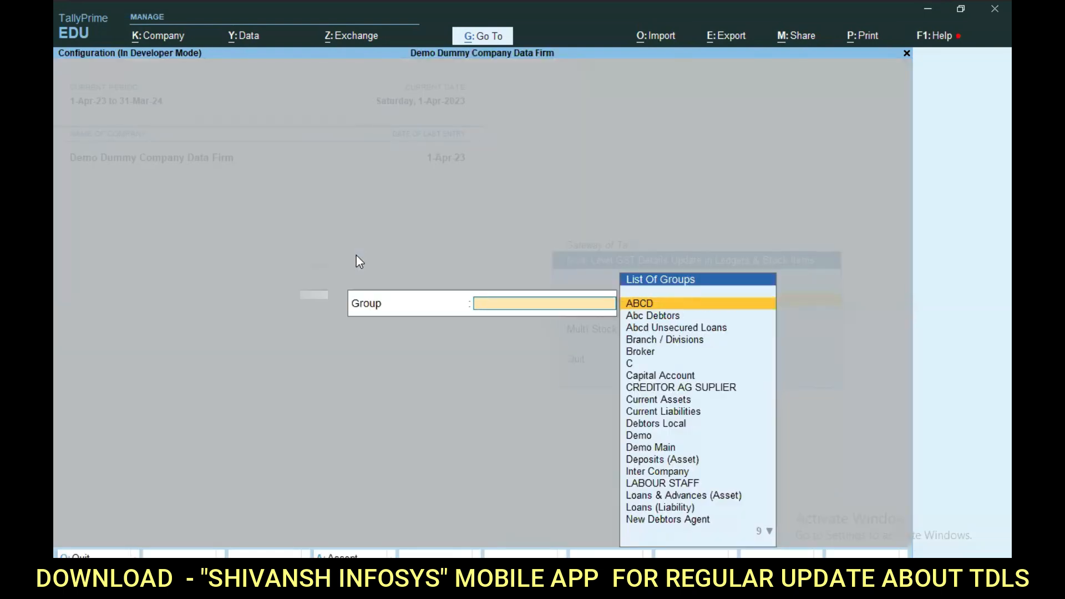
key("Return")
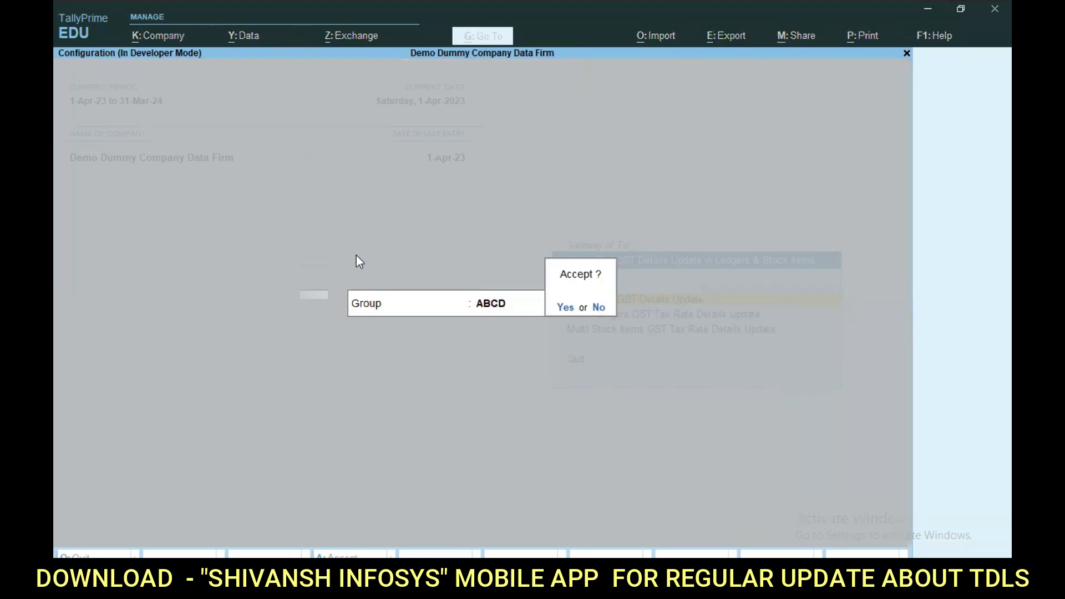
key("Return")
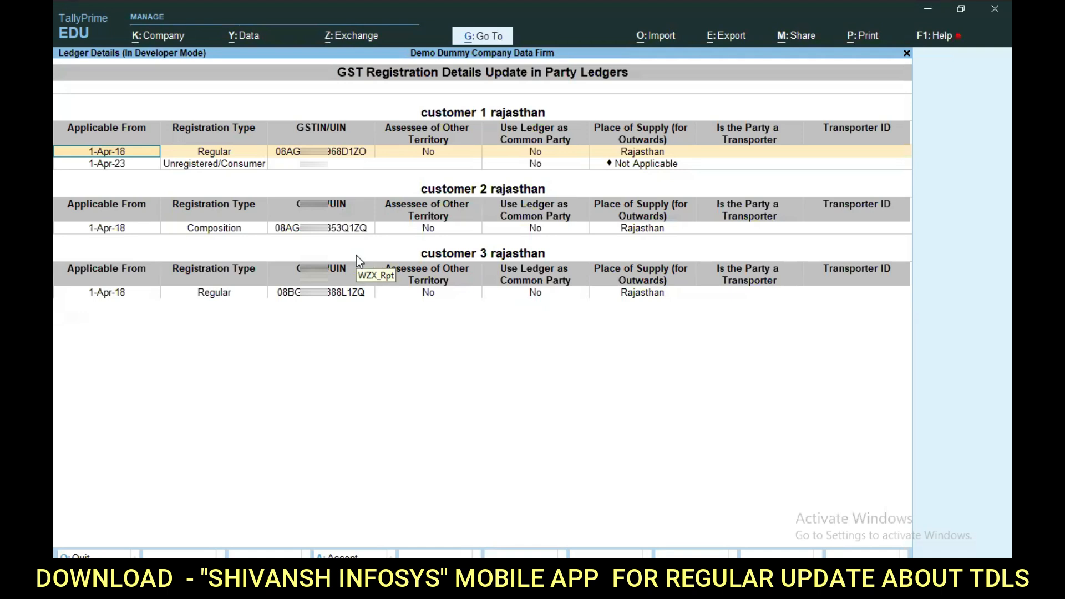
Step: Clear the 1-Apr-23 Unregistered/Consumer entry of customer 1 rajasthan
key("Return")
key("Return")
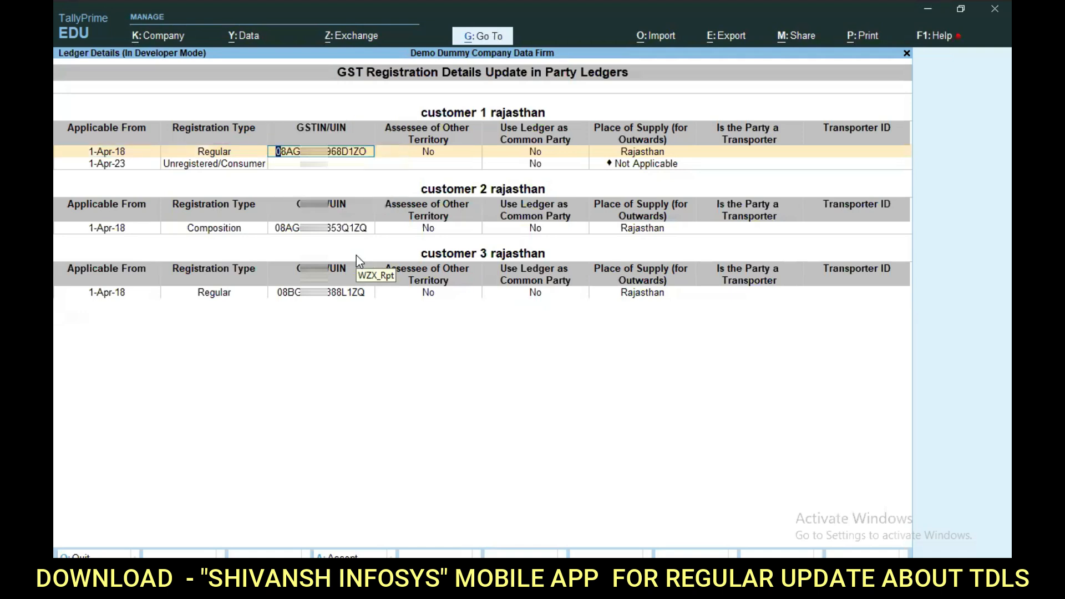
key("Return")
key("Return")
key("BackSpace")
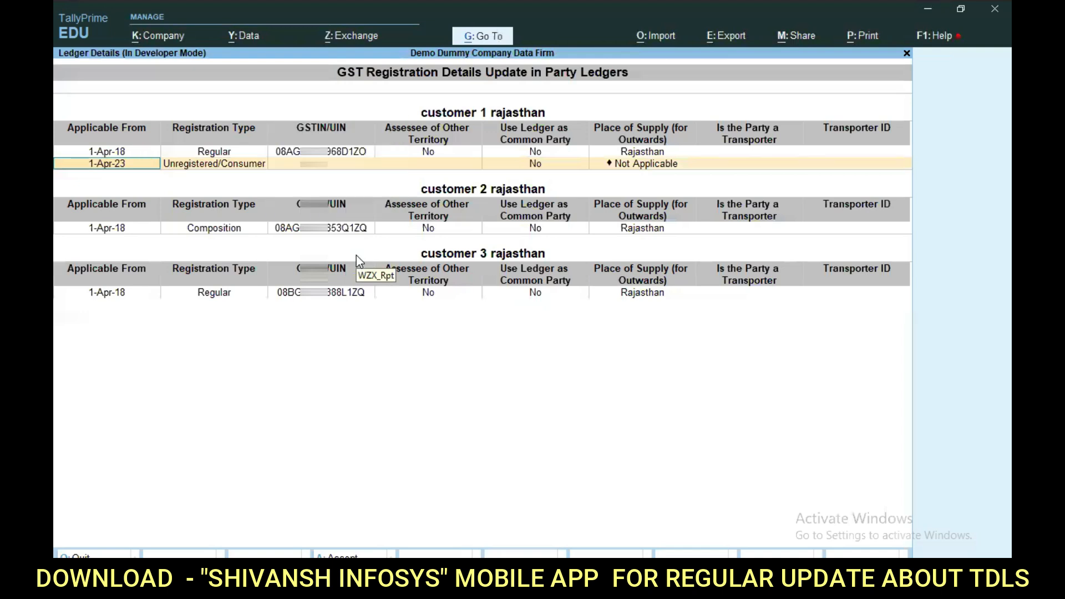
key("BackSpace")
key("BackSpace")
key("Return")
key("Return")
key("Return")
key("Return")
key("BackSpace")
key("space")
key("Return")
key("BackSpace")
key("Return")
Step: Enter a registration for customer 1 rajasthan applicable from 1-4-23, with type Regular and the party's GSTIN pasted in
type("1-4-23")
key("Return")
key("Return")
key("ctrl+v")
key("Return")
key("Return")
key("Return")
key("Return")
key("Return")
key("Return")
key("Return")
key("Return")
Step: Clear the 1-Apr-18 Composition entry of customer 2 rajasthan and leave the party GST details without saving
key("BackSpace")
key("BackSpace")
key("BackSpace")
key("space")
key("Return")
key("BackSpace")
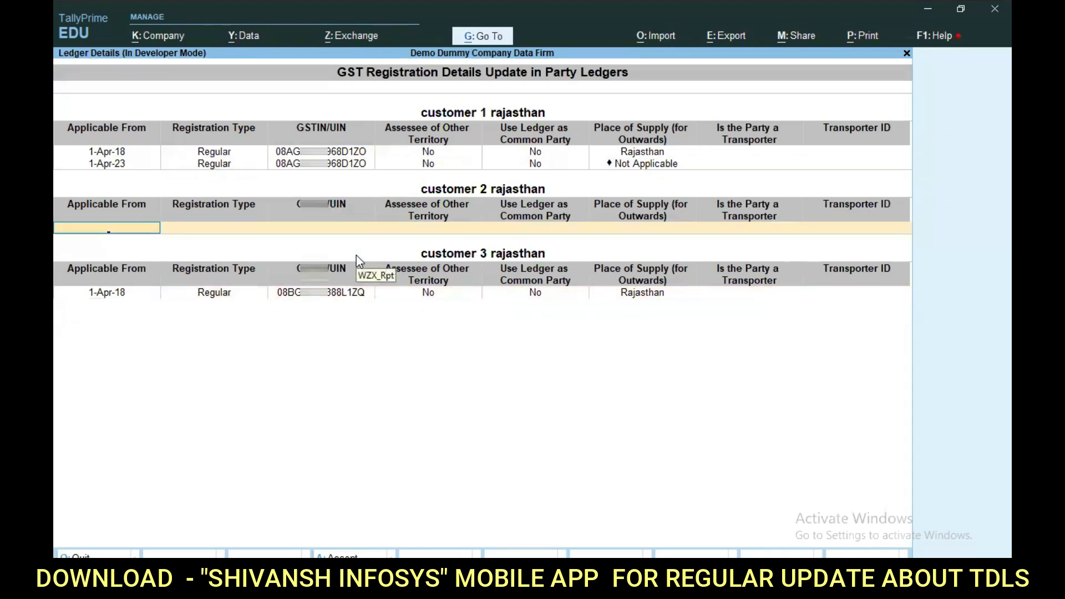
key("Escape")
Step: Reopen Multi Party GST Details Update for the group ABCD and remove customer 1 rajasthan's 1-Apr-23 registration entry
key("Return")
key("Return")
key("Return")
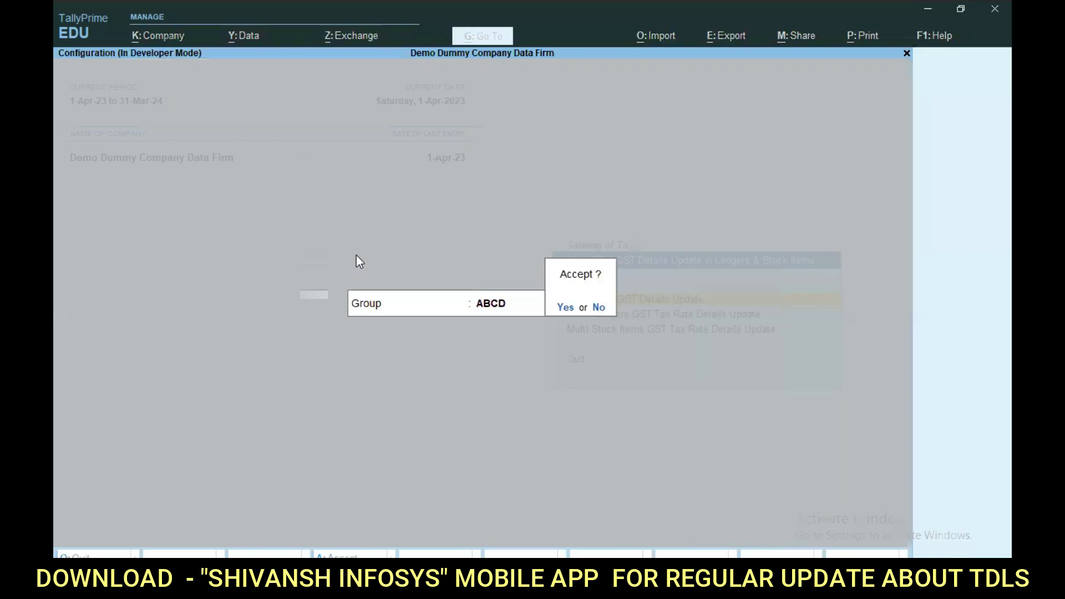
key("Return")
key("Return")
key("Return")
key("Return")
key("Return")
key("Return")
key("Return")
key("space")
key("Return")
Step: Add an Unregistered/Consumer registration entry applicable from 1-4-23 to customer 2 rajasthan and save the party GST details
key("Return")
key("Return")
key("Return")
key("Return")
key("Return")
key("Return")
key("Return")
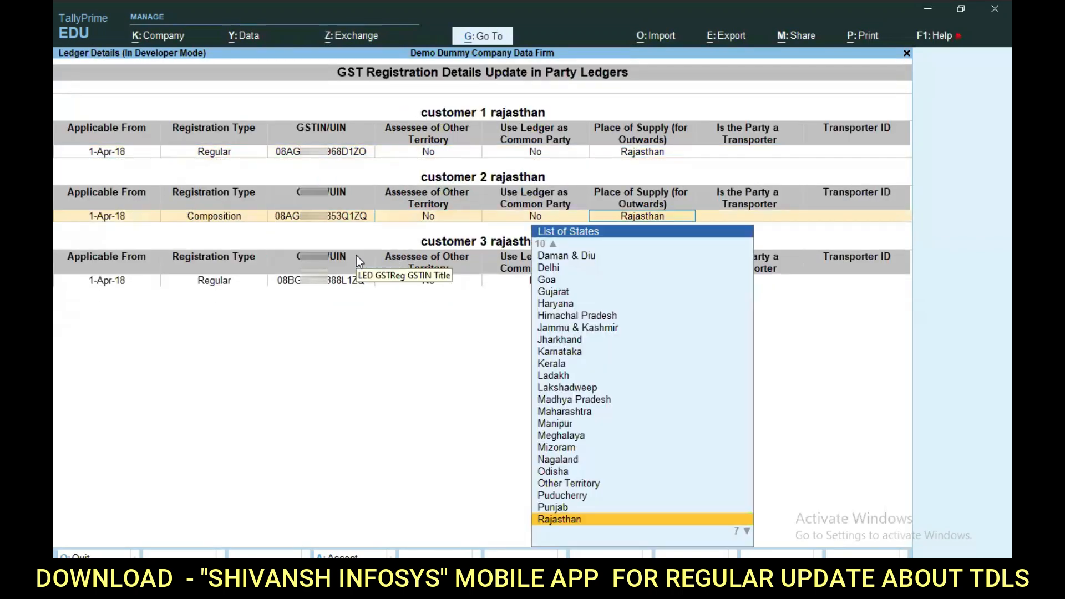
type("1-4-23")
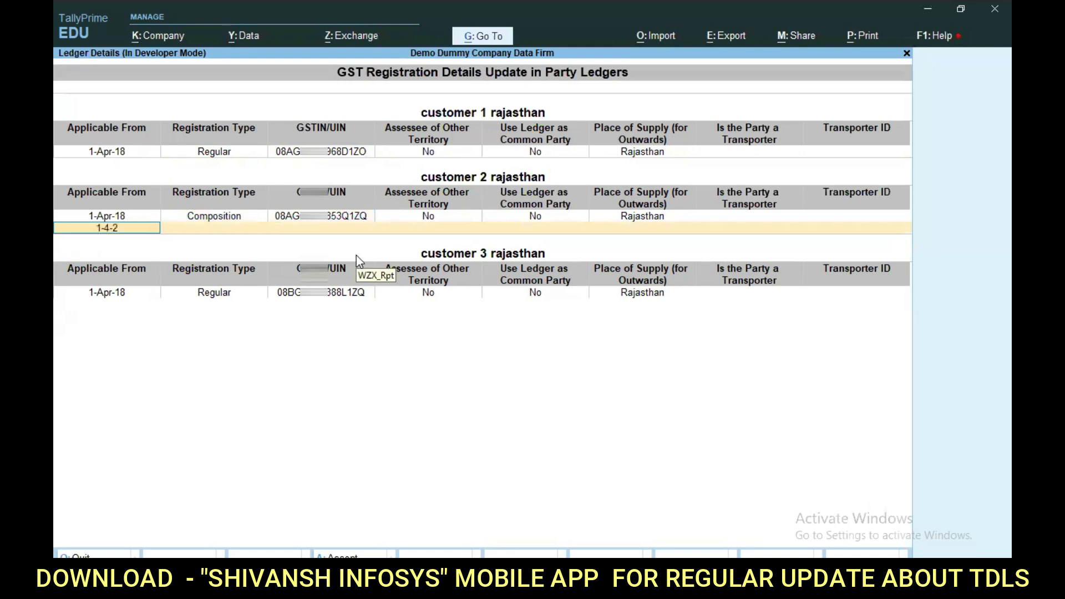
key("Return")
left_click(357, 259)
key("ctrl+a")
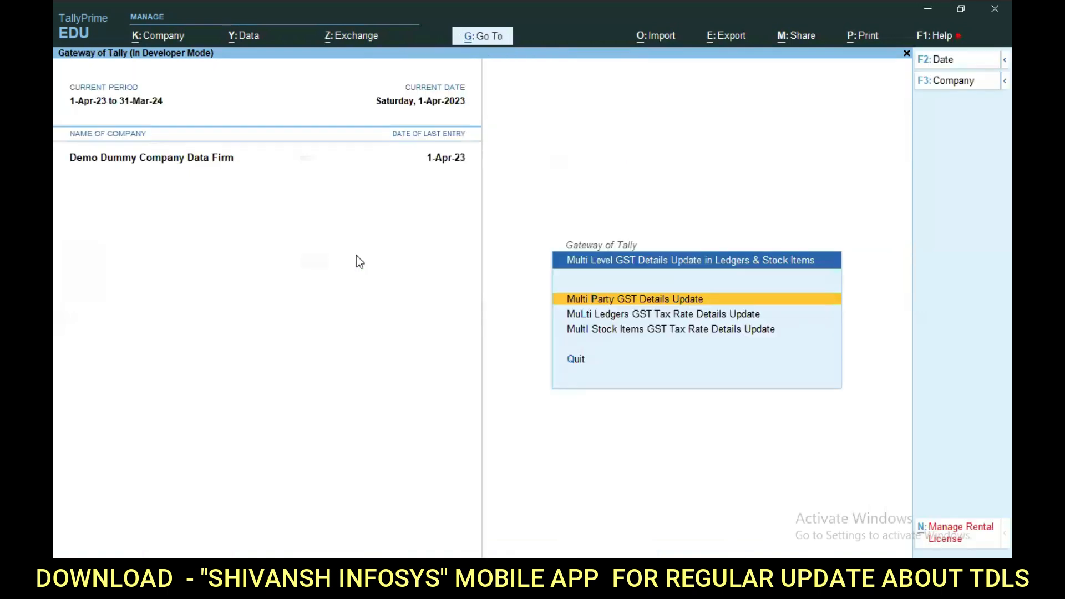
Step: Reopen the party GST details for the group ABCD to check the saved entries, and close them
key("Return")
key("Return")
key("Return")
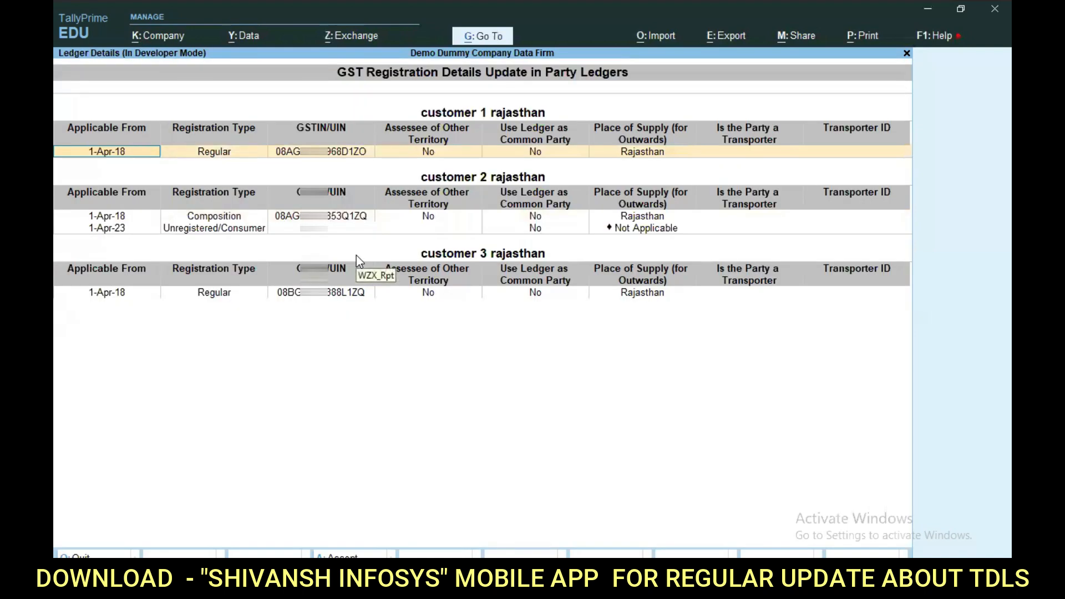
key("Escape")
key("Escape")
Step: Open the customer 2 rajasthan ledger for alteration
key("Down")
key("Down")
key("Down")
key("Up")
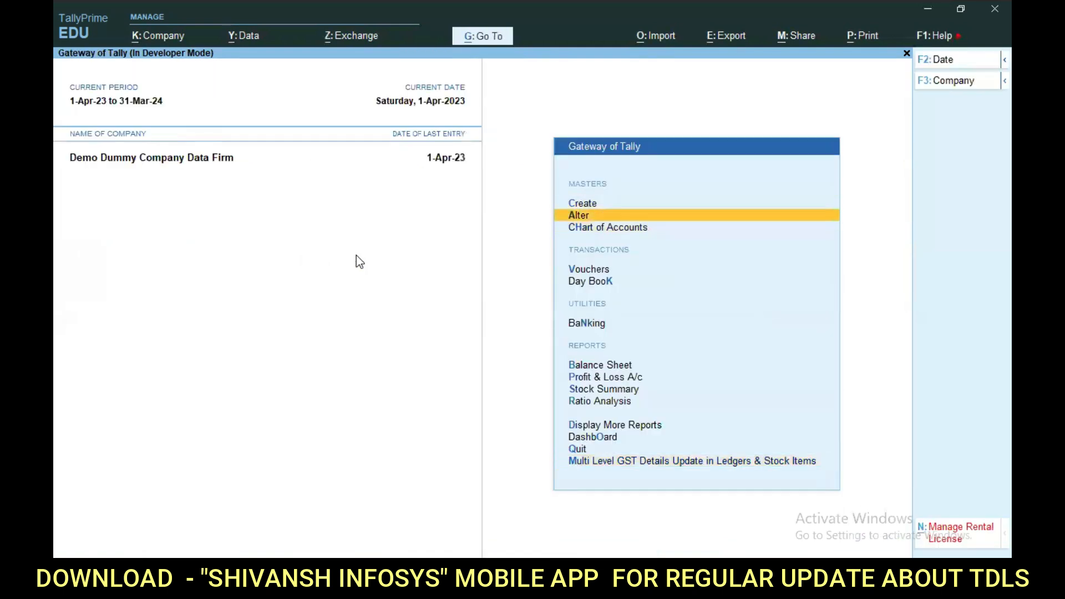
key("Return")
key("Down")
key("Down")
key("Down")
key("Up")
key("Up")
key("Return")
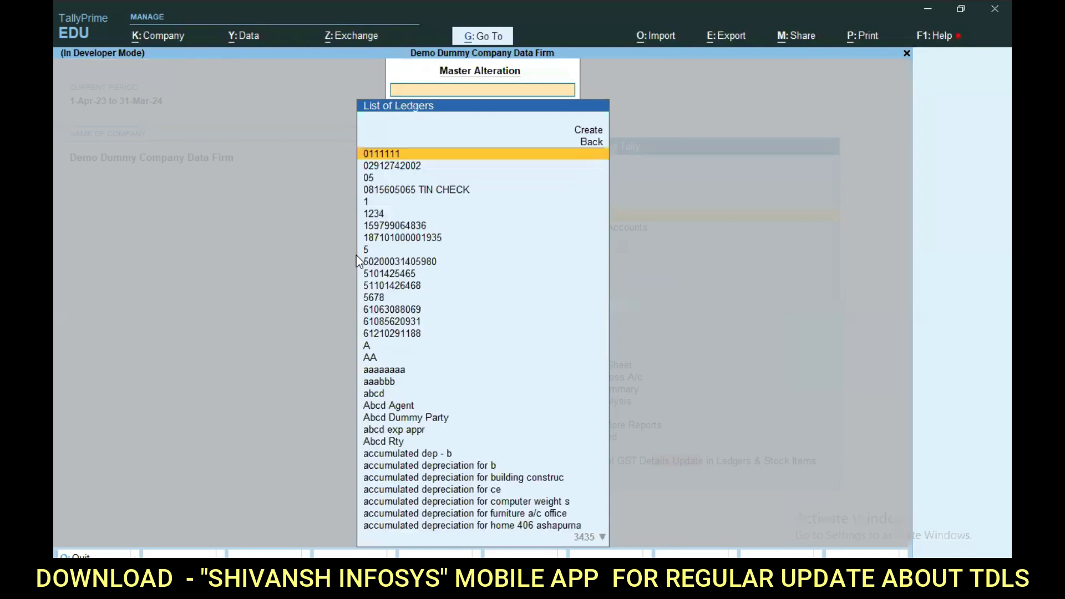
type("cus")
key("Return")
key("Return")
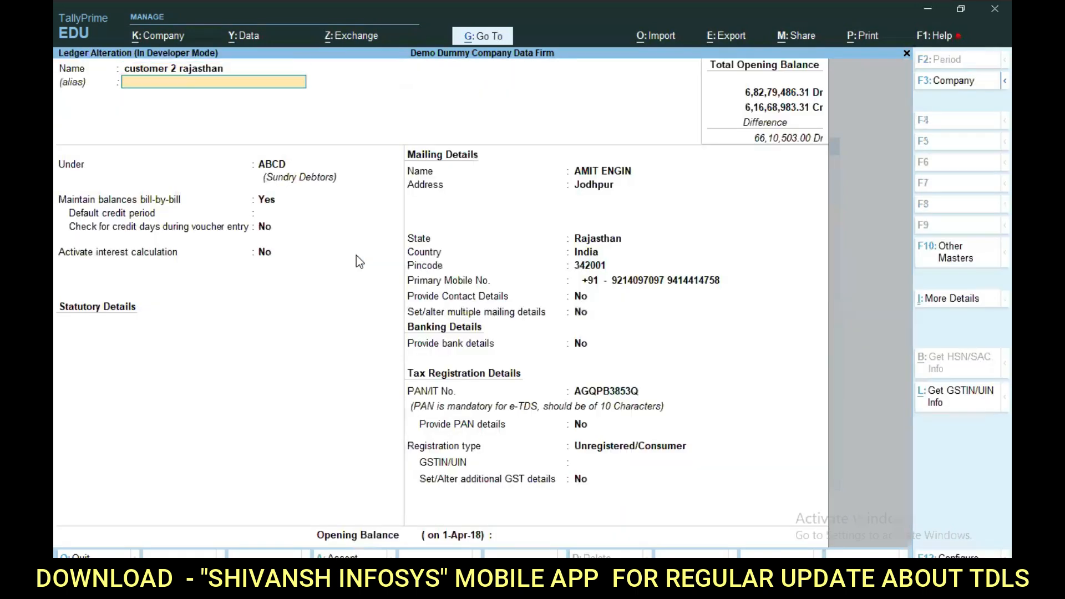
Step: Expand the additional details list of customer 2 rajasthan and open its GST Registration Details (History)
left_click(950, 305)
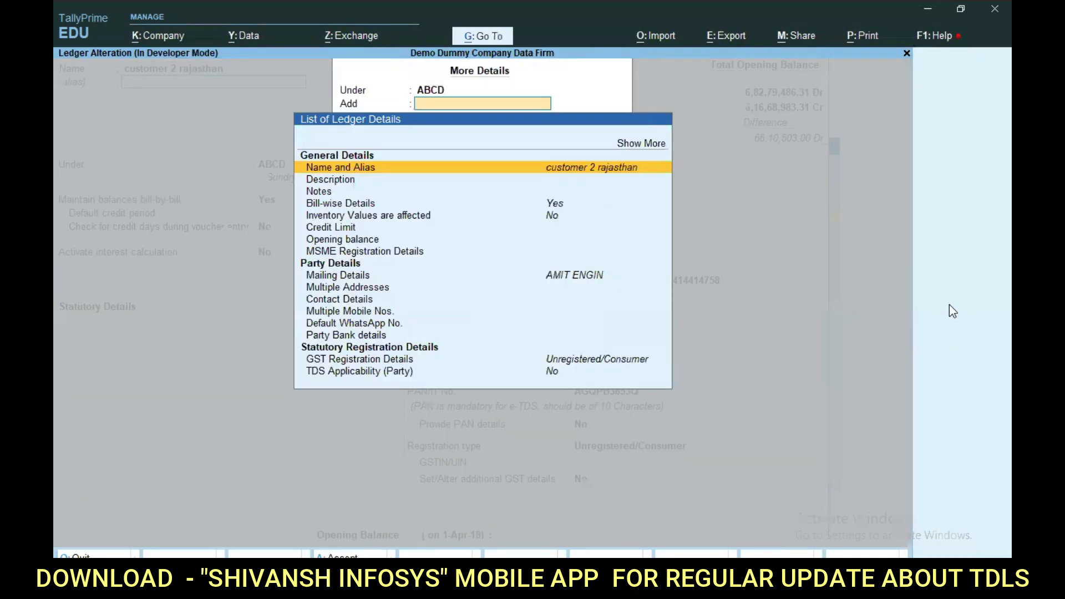
key("Return")
key("Down")
key("Down")
key("Down")
key("Down")
key("Down")
key("Down")
key("Down")
key("Down")
key("Down")
key("Down")
key("Down")
key("Down")
key("Down")
key("Down")
key("Down")
key("Down")
key("Down")
key("Down")
key("Down")
key("Down")
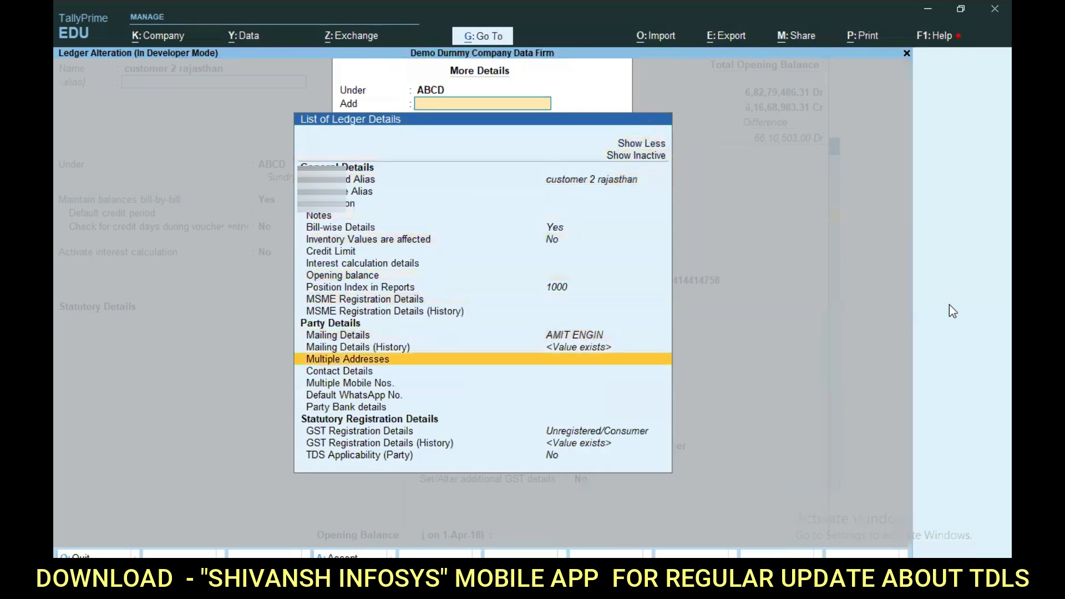
key("Return")
Step: Check the 1-Apr-18 and 1-Apr-23 entries in customer 2 rajasthan's registration history and leave the ledger alteration
key("Return")
key("Return")
key("Return")
key("Return")
key("Return")
key("Return")
key("Return")
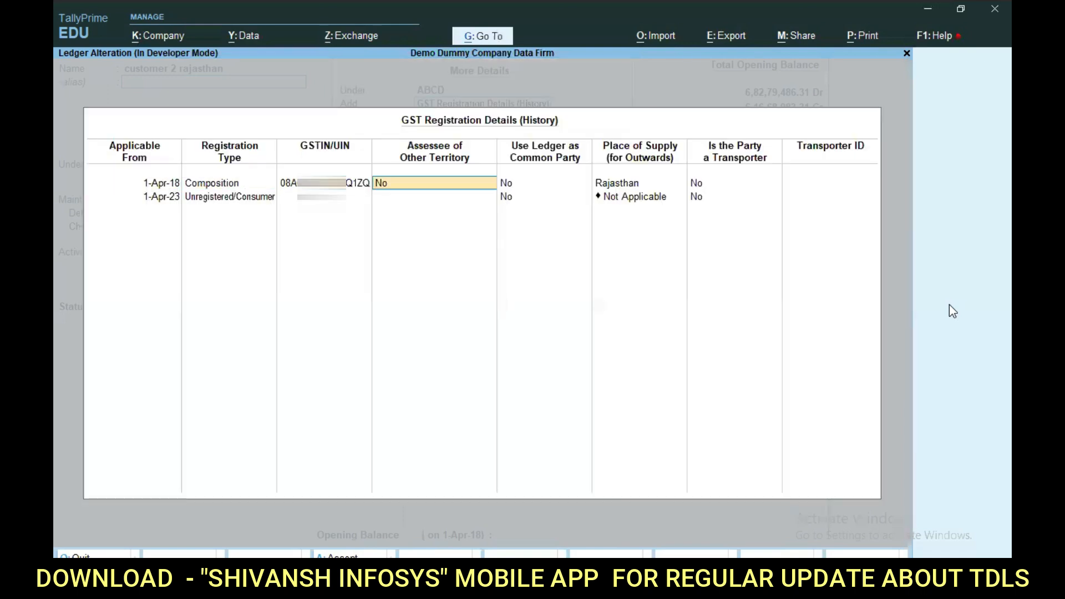
key("Return")
key("Return")
key("Return")
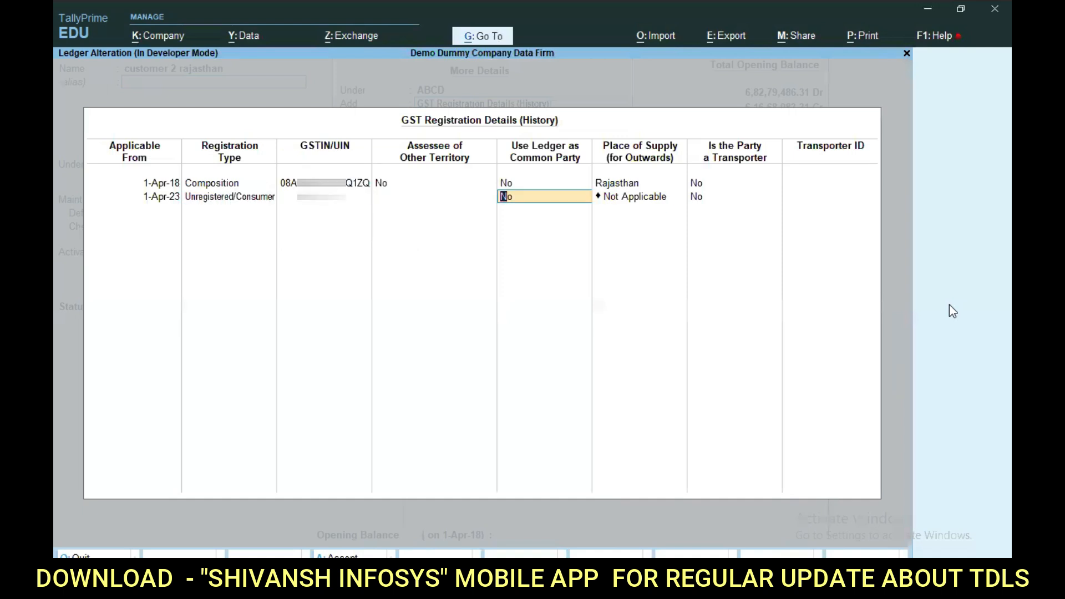
key("BackSpace")
key("Escape")
key("Escape")
key("Escape")
key("Escape")
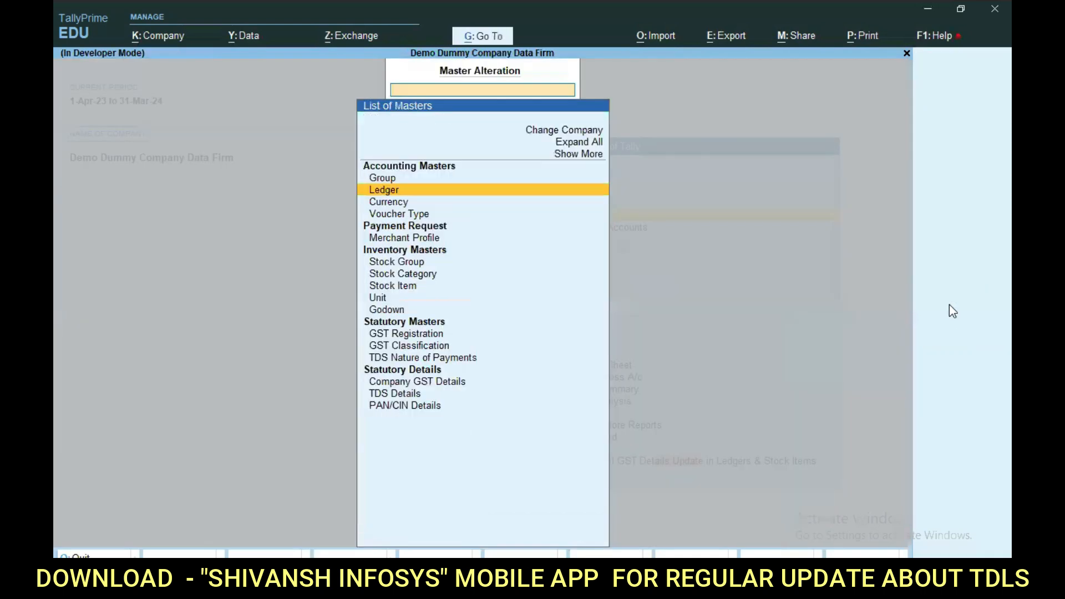
Step: Open the group selection of Multi Party GST Details Update in the multi-level GST update add-on and leave it
key("Up")
key("Up")
key("Return")
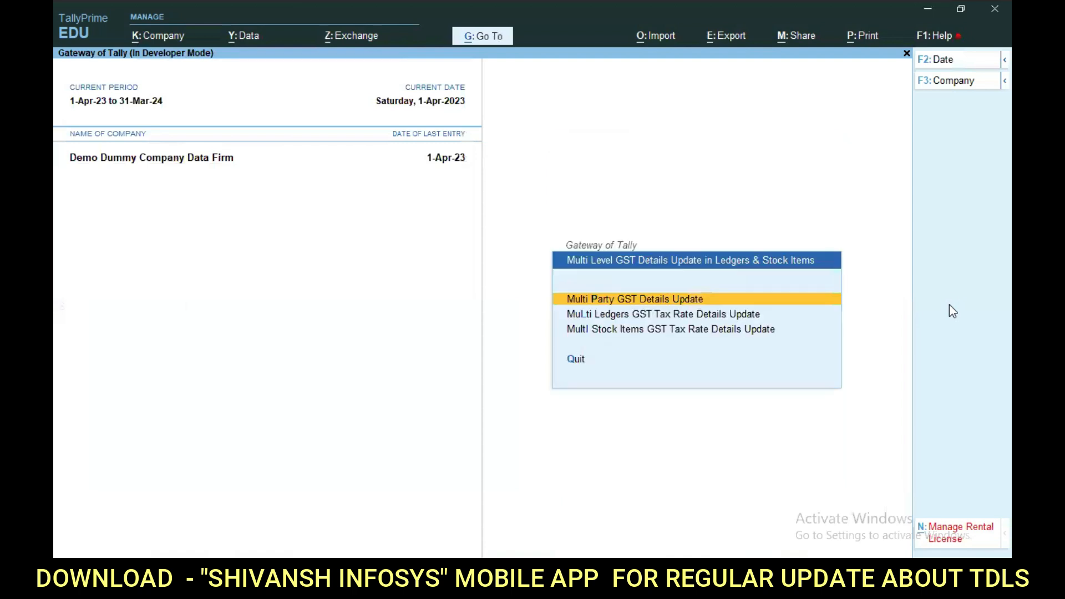
key("Return")
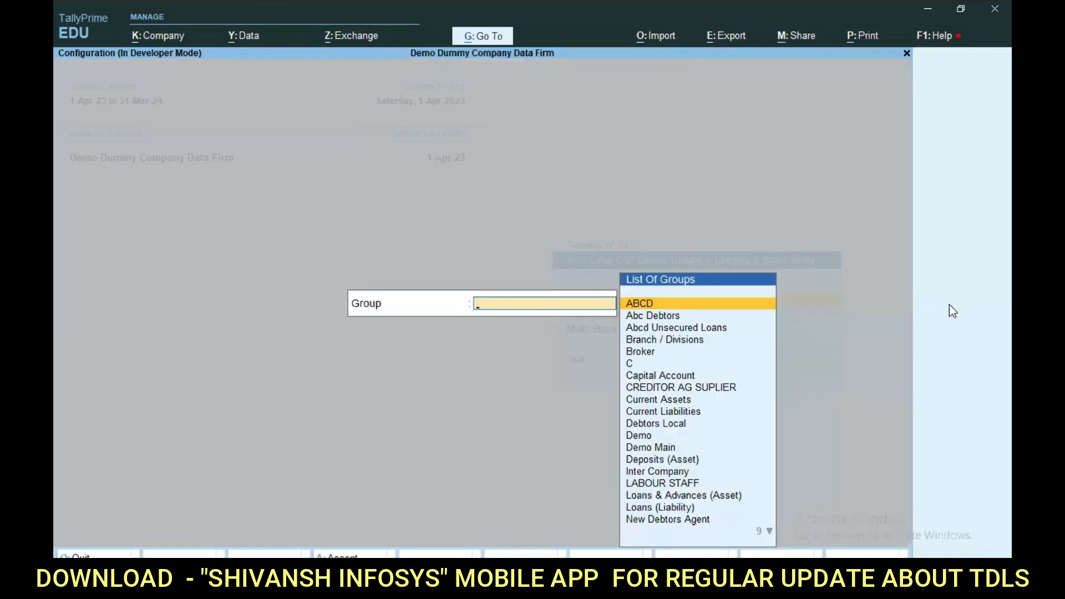
key("Return")
key("BackSpace")
key("Escape")
key("Return")
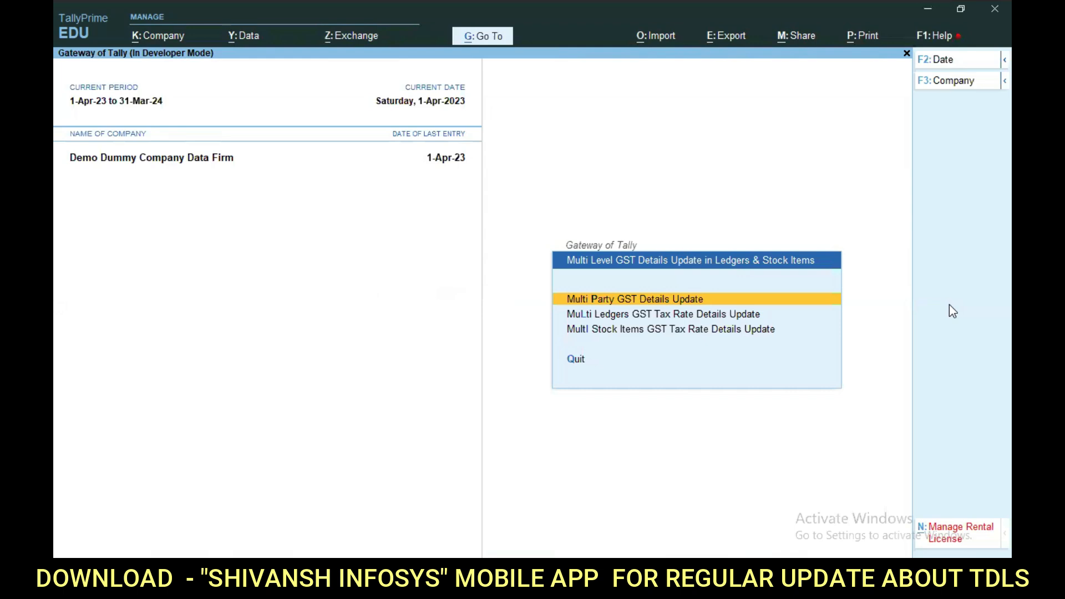
Step: Open the multi-ledger GST tax rate details update for the Sales Accounts group
key("Down")
key("Return")
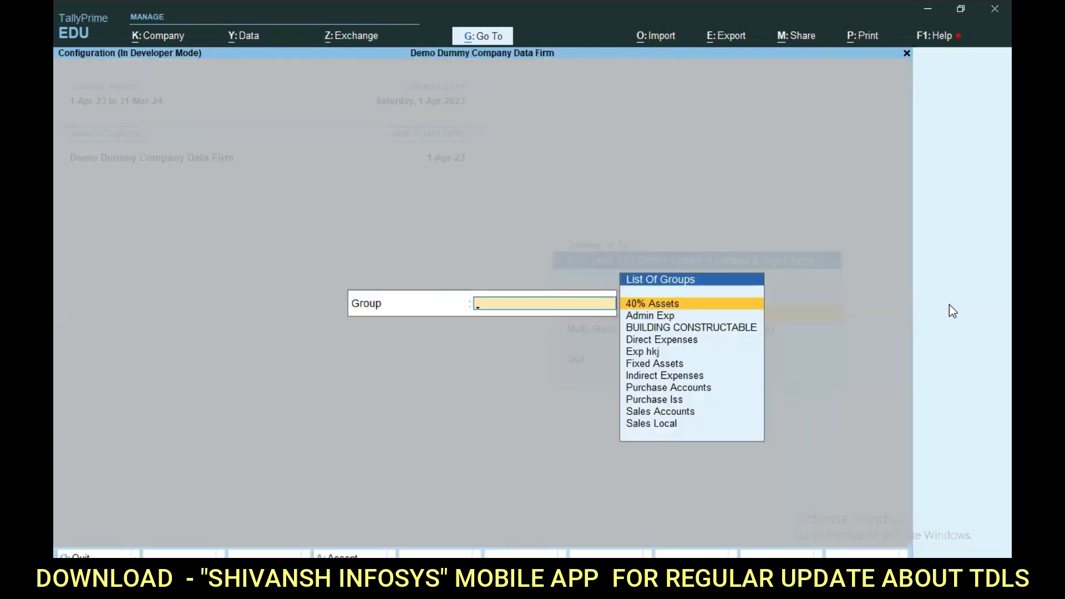
key("Down")
key("Down")
key("Down")
key("Down")
key("Down")
key("Down")
key("Down")
key("Down")
key("Down")
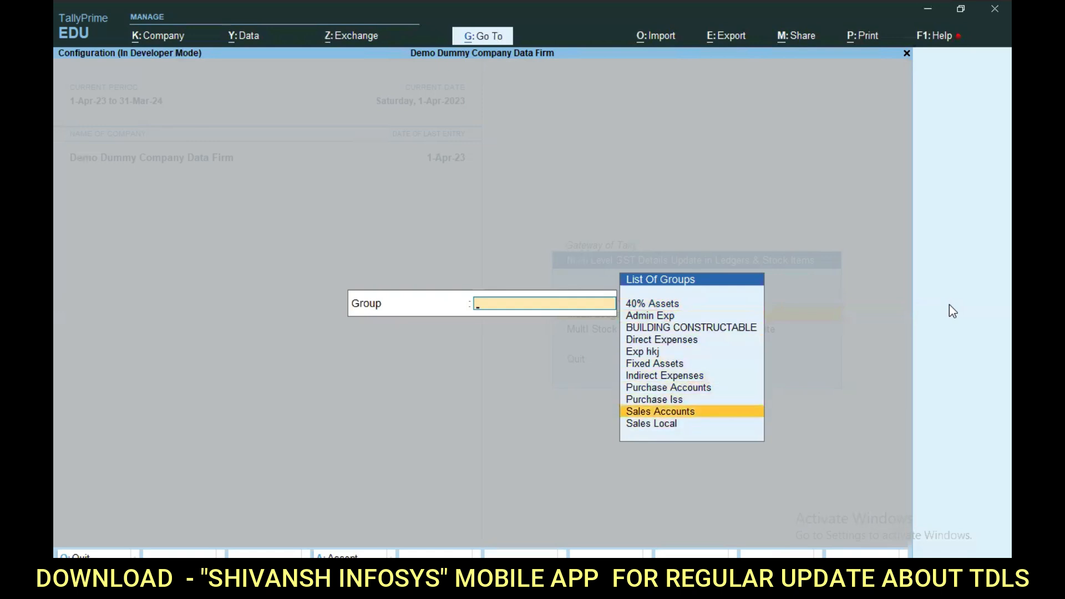
key("Return")
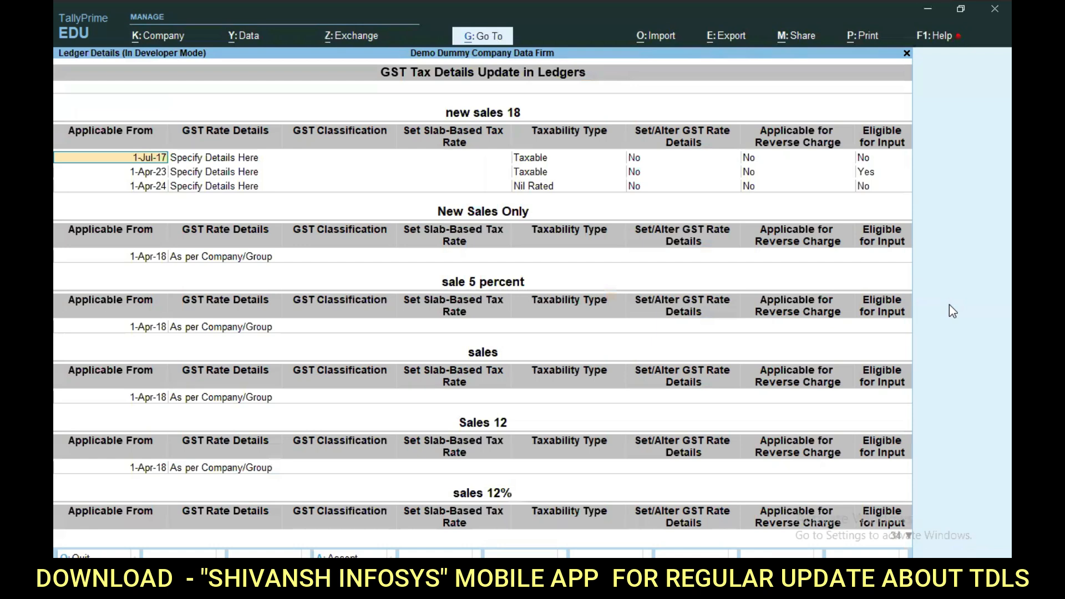
Step: Set Set/Alter GST Rate Details to Yes for the 1-Jul-17 entry of new sales 18 and go through its rates
key("Return")
key("Return")
key("Return")
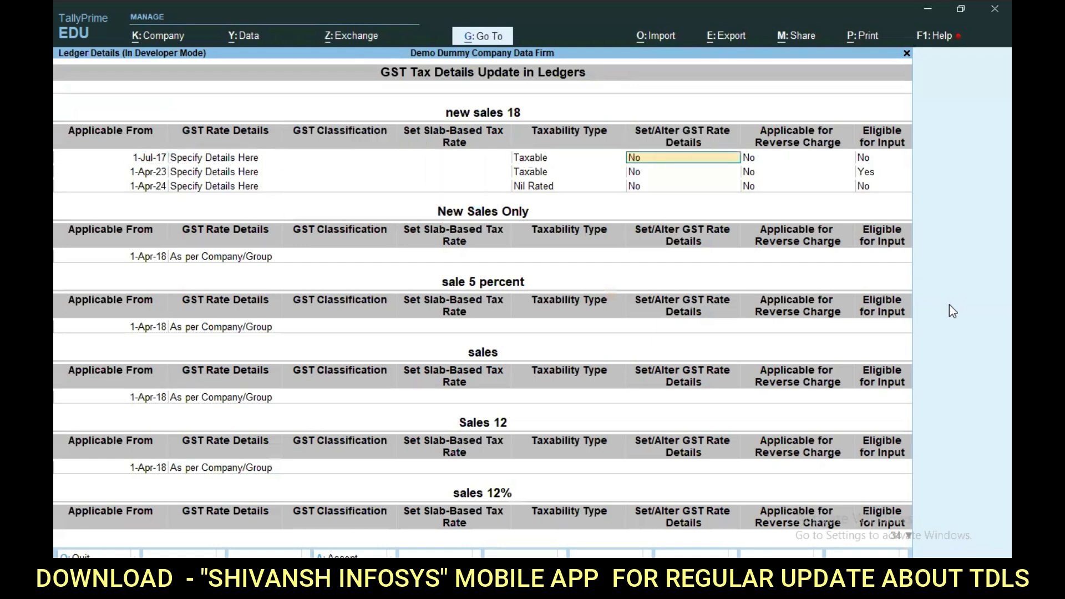
type("y")
key("Return")
key("Return")
key("Return")
key("Return")
key("Return")
key("Return")
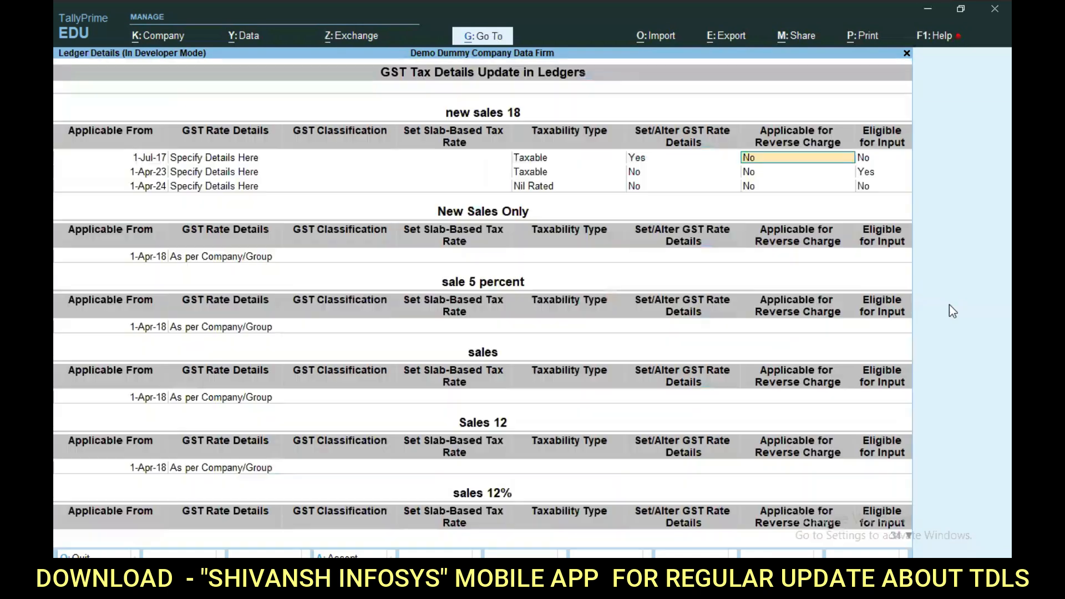
Step: Remove the 1-Apr-24 entry from the GST tax details of the new sales 18 ledger
key("Return")
key("Return")
key("Return")
key("Return")
key("Return")
key("Return")
key("Return")
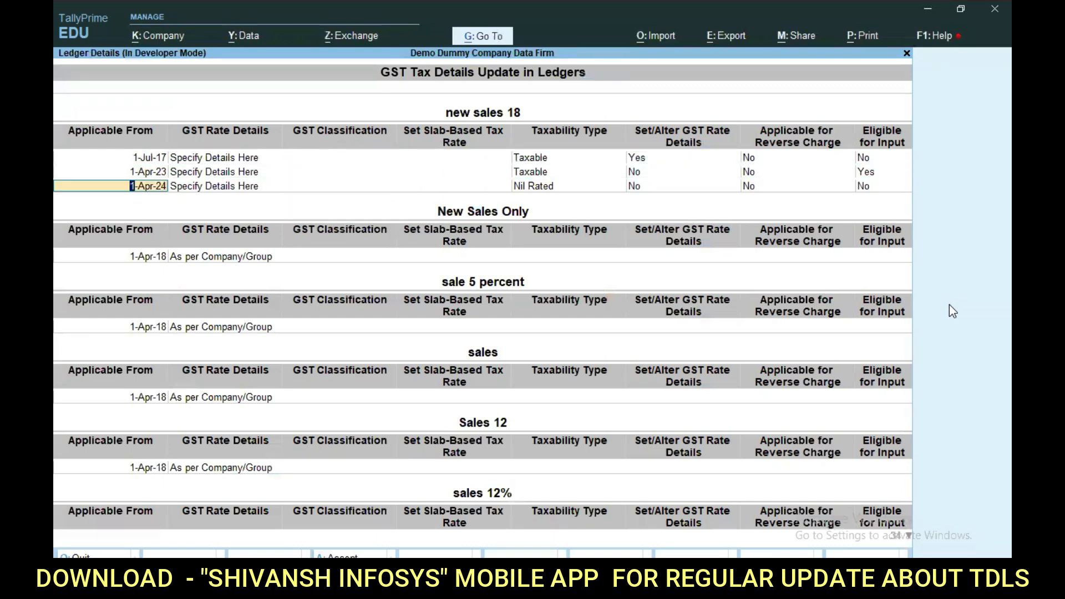
key("BackSpace")
key("Return")
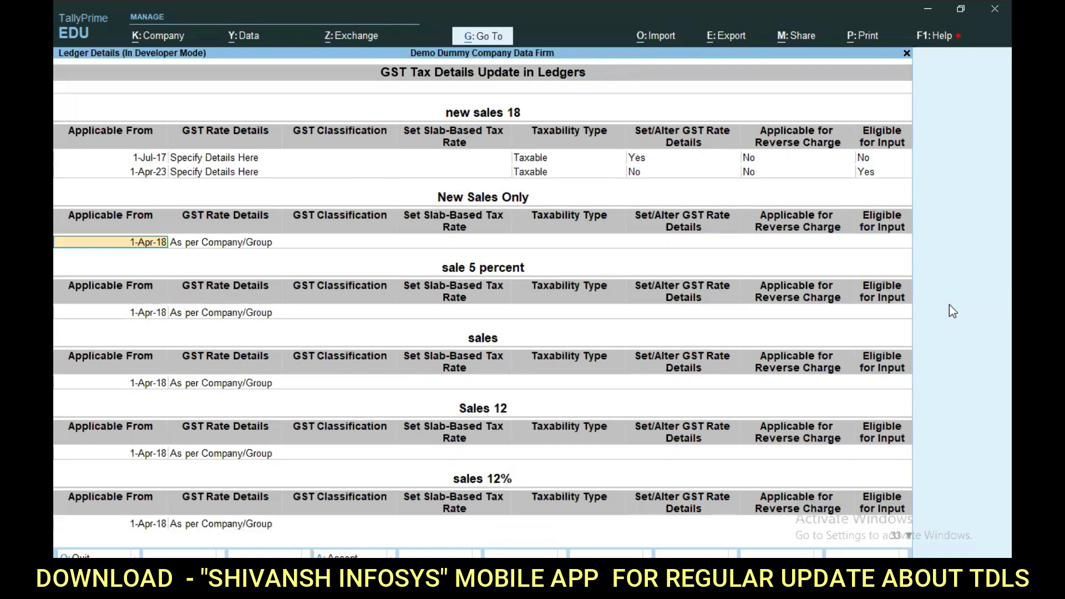
Step: Add a tax detail entry applicable from 1-Apr-23 to the New Sales Only ledger
key("Return")
key("Return")
key("Return")
key("BackSpace")
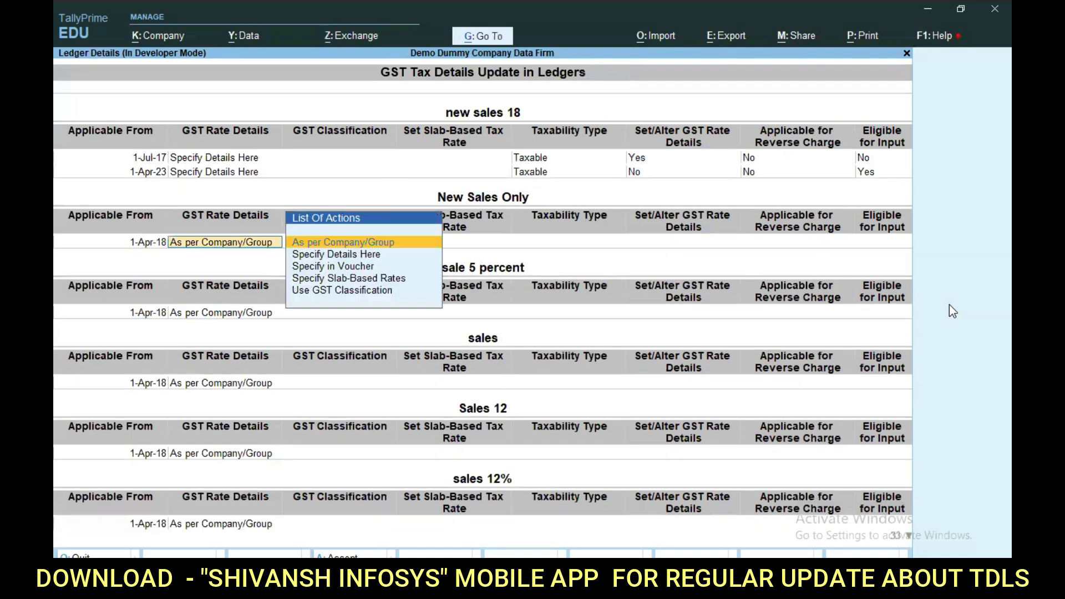
key("Return")
type("1-4-23")
key("Return")
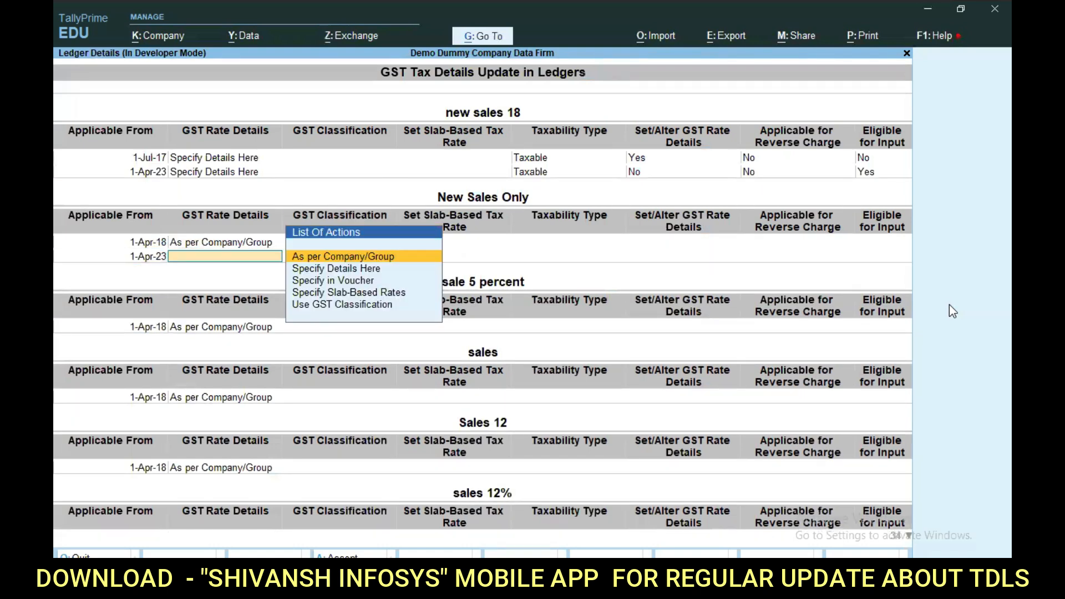
Step: Define New Sales Only's 1-Apr-23 entry as Specify Details Here, Taxable, with a 12% IGST rate, and save the ledger details
key("Down")
key("Return")
key("Return")
key("Return")
type("12")
key("Return")
key("Return")
key("Return")
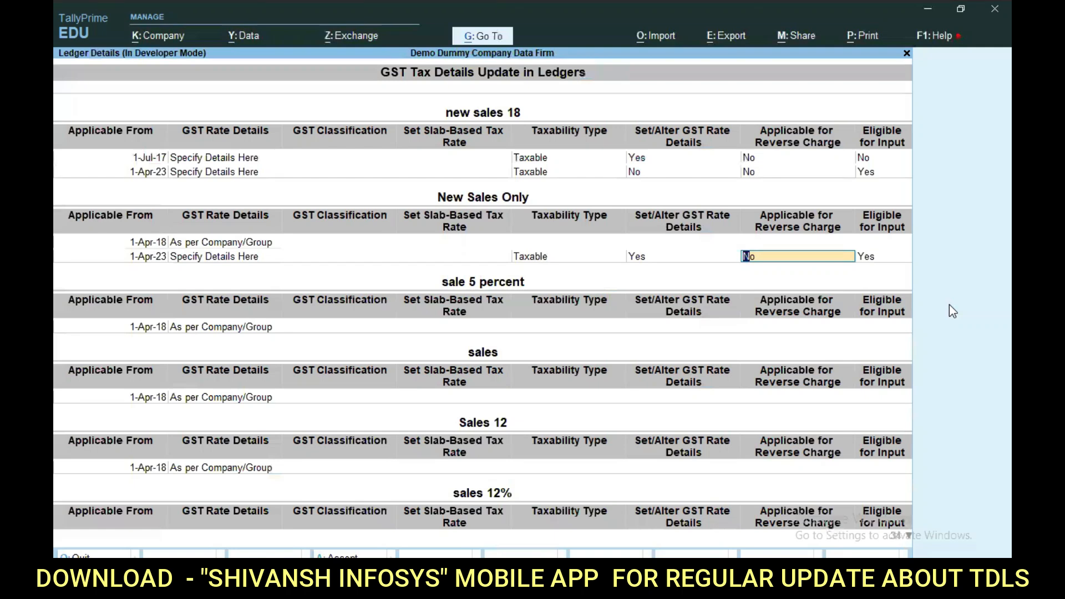
key("Escape")
Step: Reopen the ledger GST tax details update for the Sales Accounts group
key("Return")
key("Down")
key("Down")
key("Down")
key("Down")
key("Down")
key("Down")
key("Down")
key("Down")
key("Down")
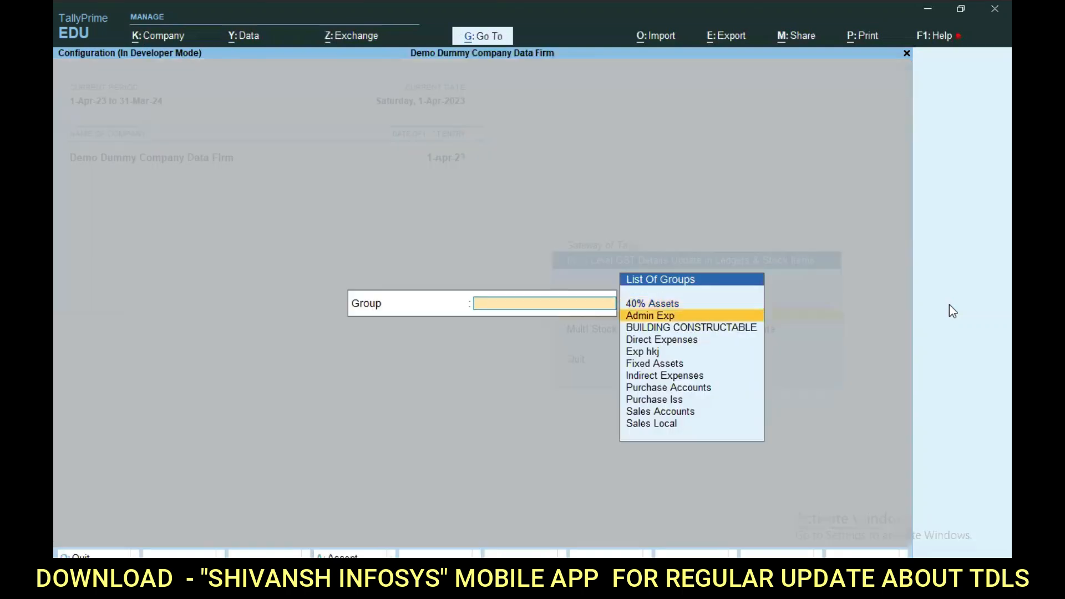
key("Return")
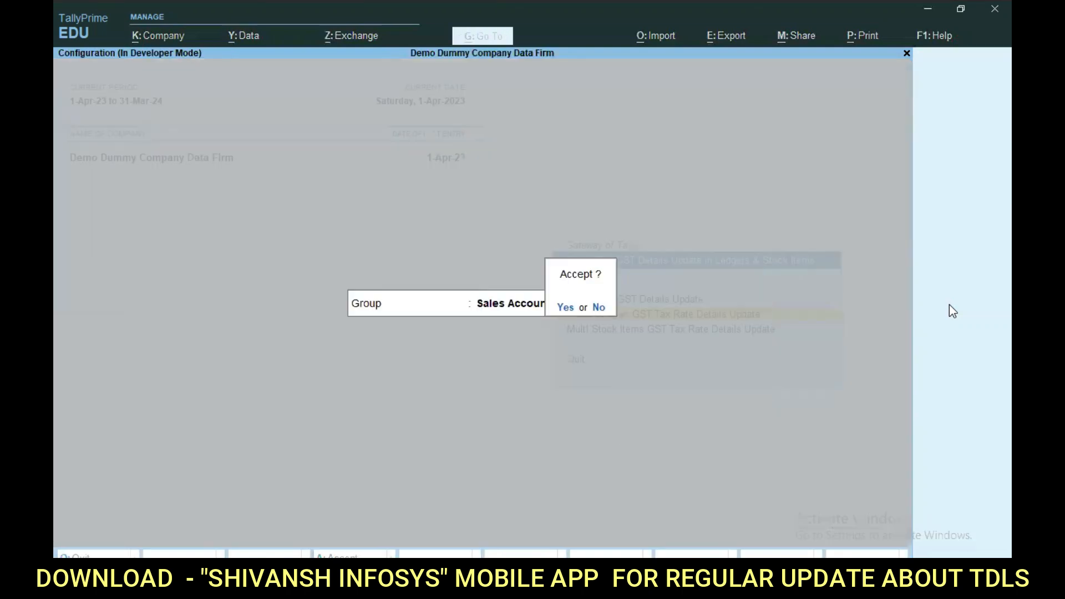
key("Return")
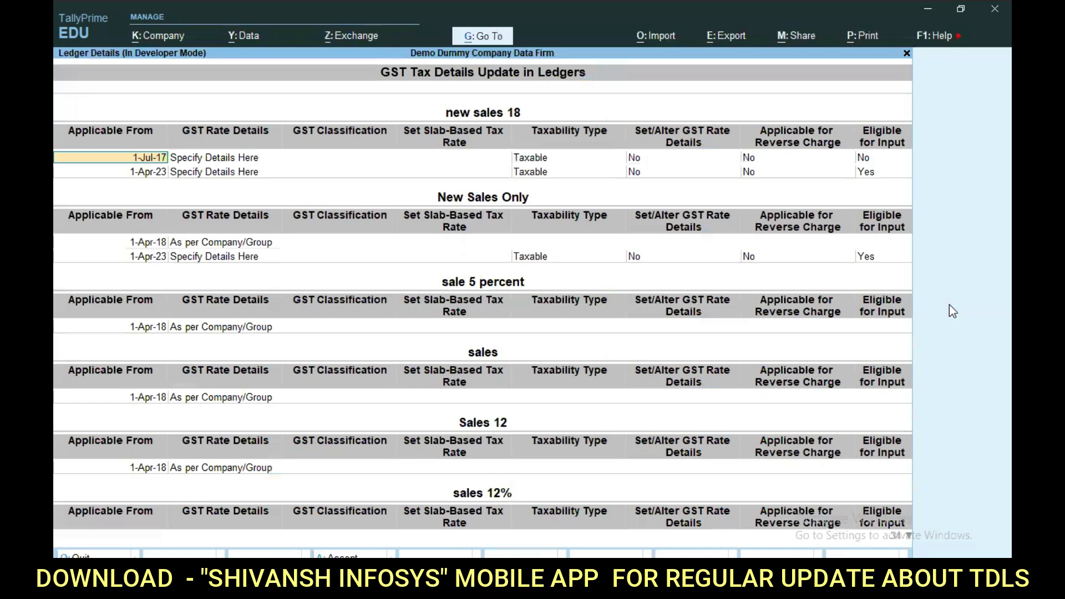
Step: Check the GST rates saved for New Sales Only's 1-Apr-23 entry and leave the ledger update
left_click(542, 258)
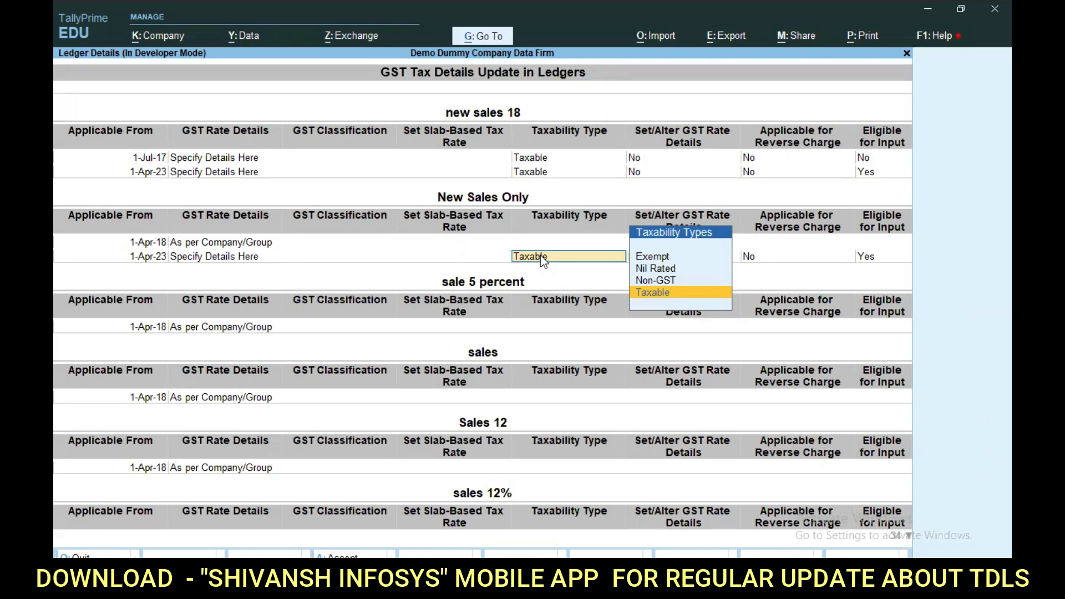
key("Return")
type("y")
key("Return")
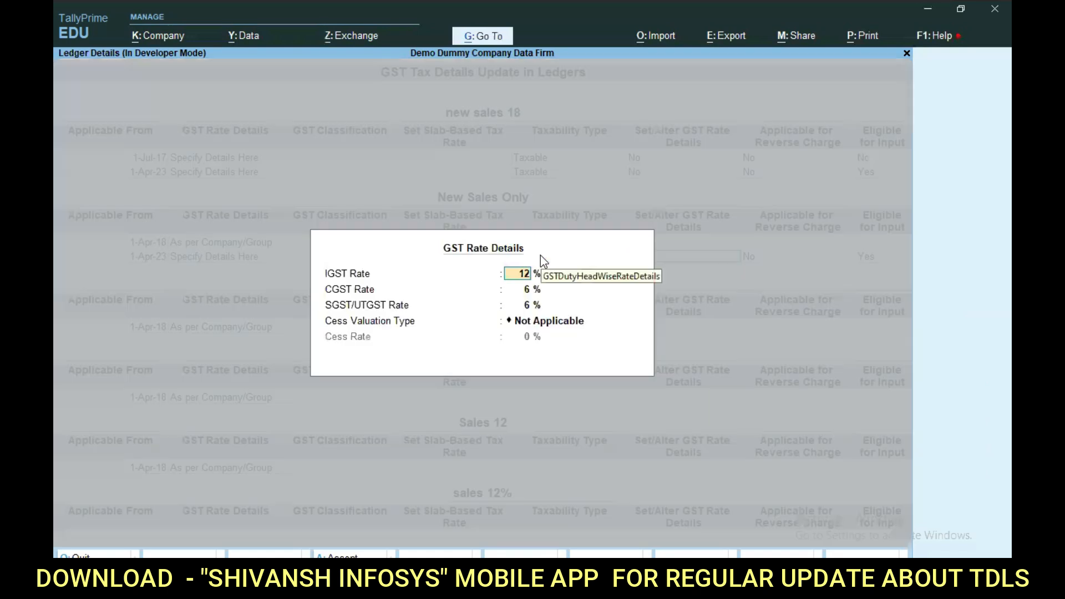
key("Escape")
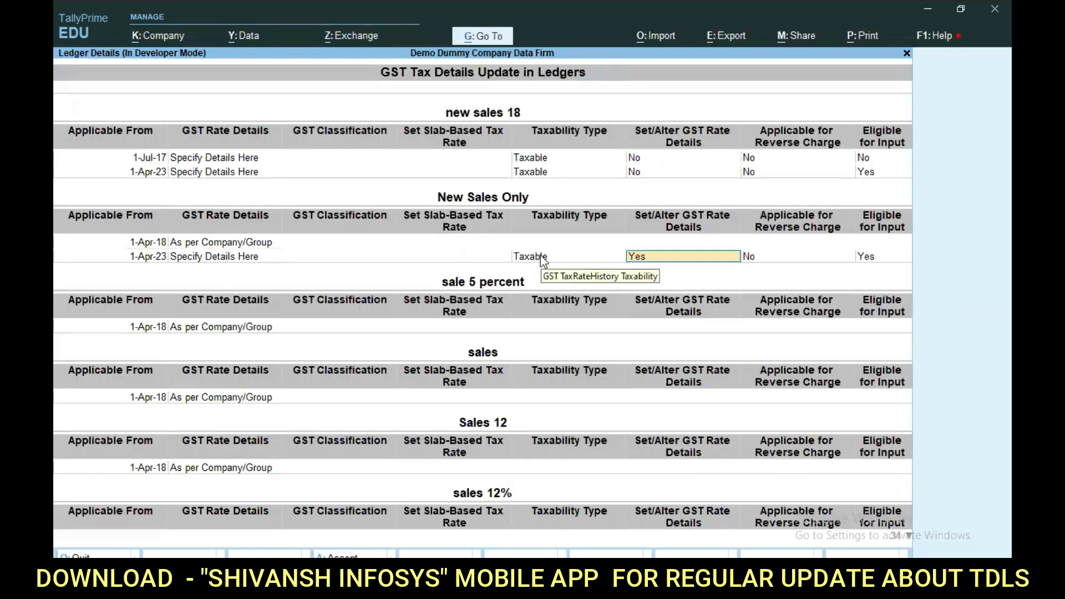
key("Escape")
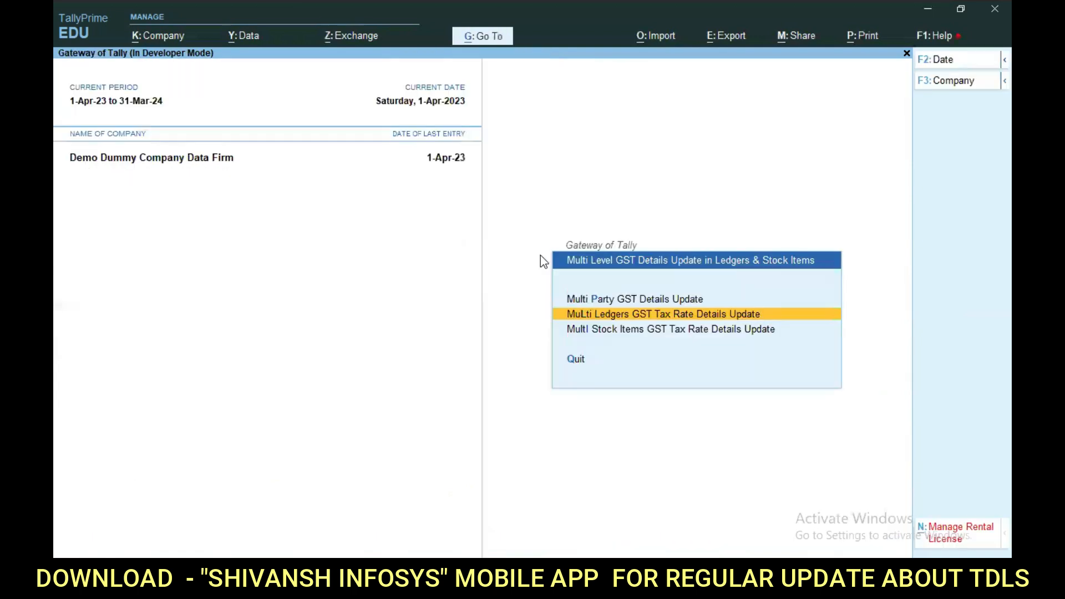
Step: View the multi-stock-item GST tax rate details update for All Items and close it
key("Up")
key("Down")
key("Down")
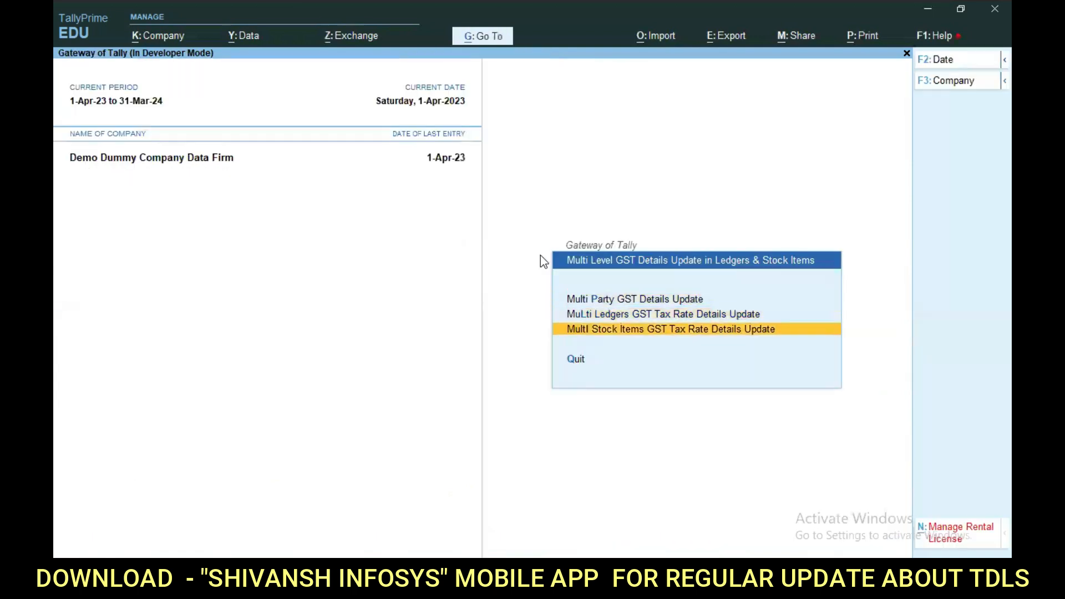
key("Return")
key("Return")
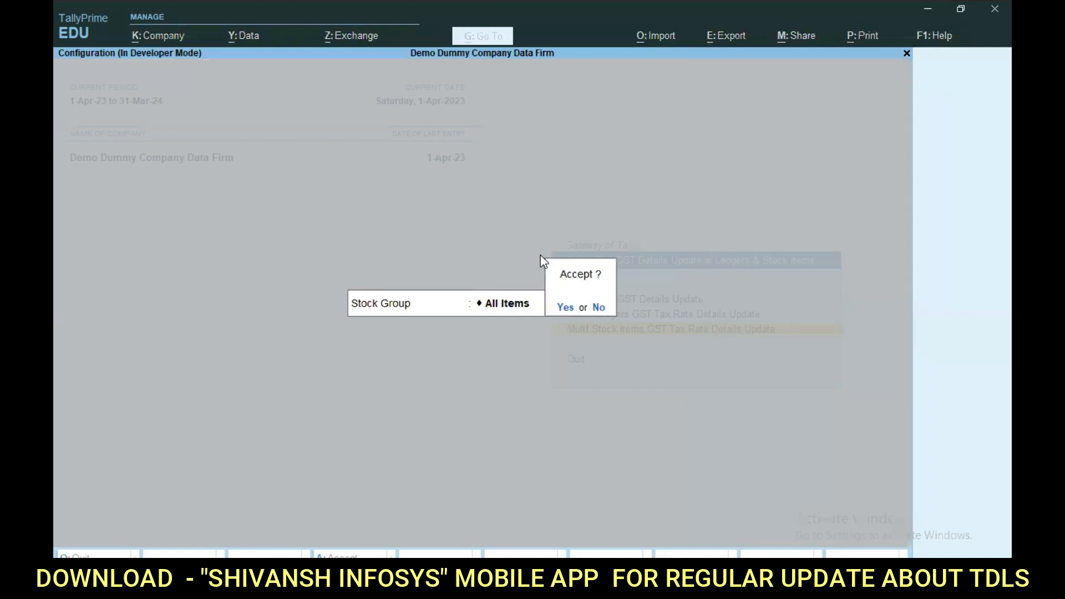
key("Return")
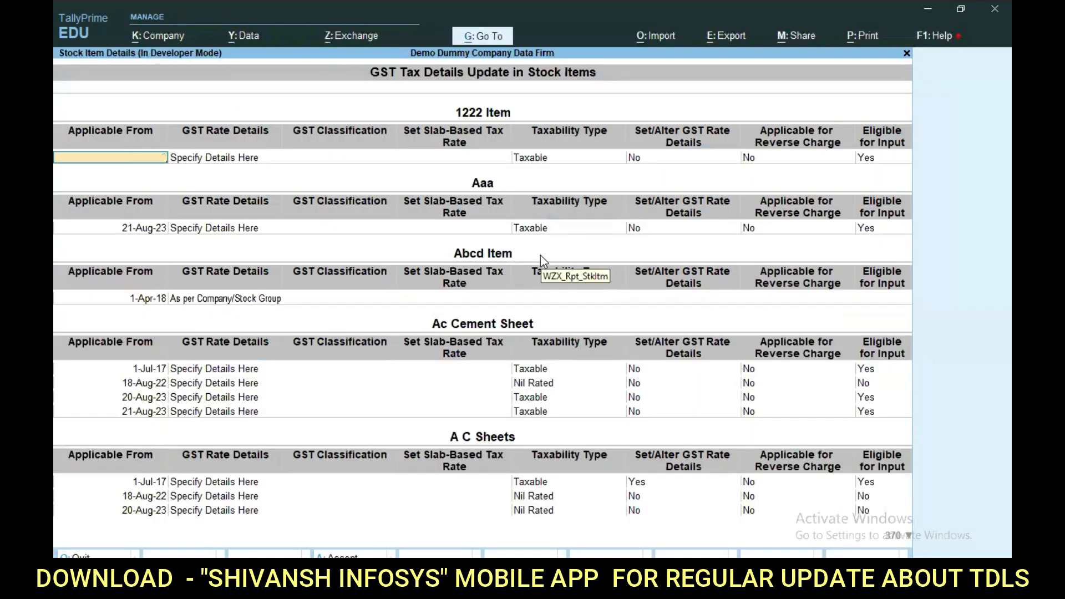
key("Escape")
Step: Open the stock item GST tax rate details update for the stock group Shakti Oth
key("Return")
key("Down")
key("Down")
key("Down")
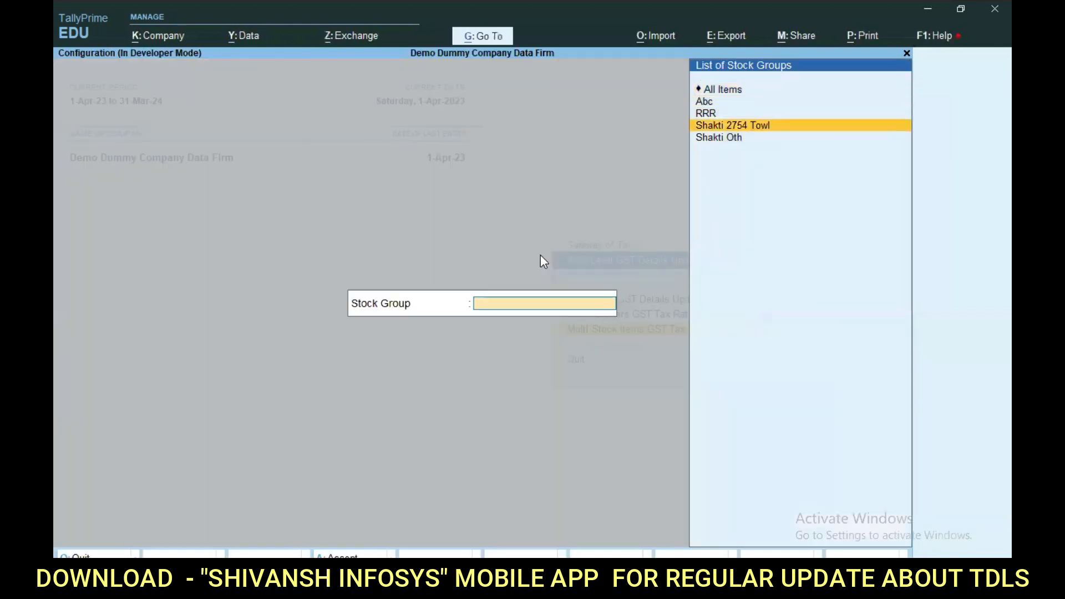
key("Down")
key("Return")
key("Return")
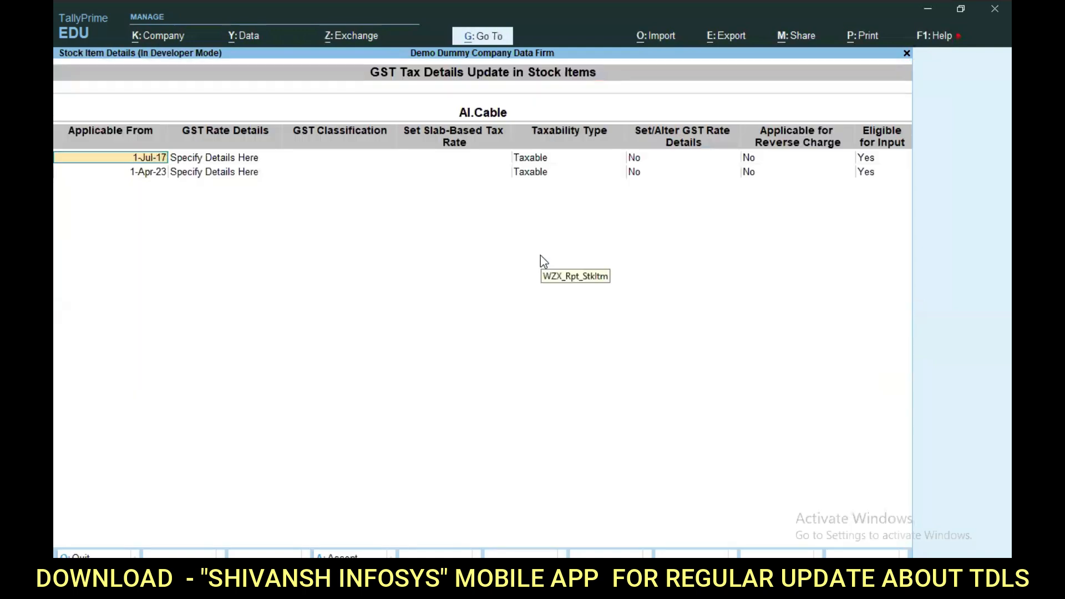
Step: Set the taxability type of Al.Cable's 1-Apr-23 entry to Nil Rated and save the stock item details
key("Return")
key("Return")
key("Return")
key("Return")
key("Return")
key("Return")
key("Return")
key("Up")
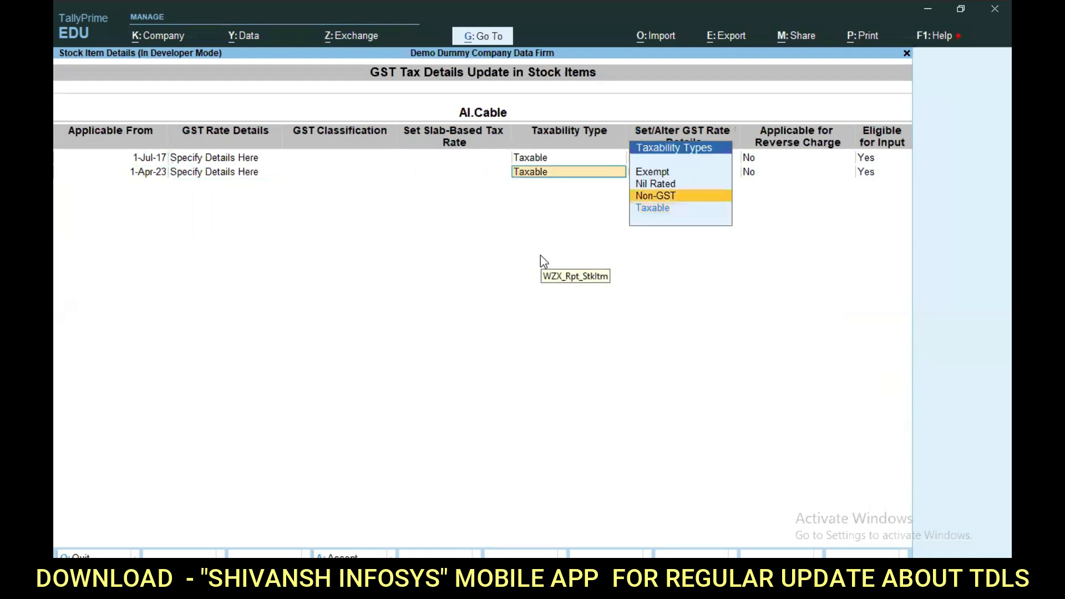
key("Up")
key("Return")
key("ctrl+a")
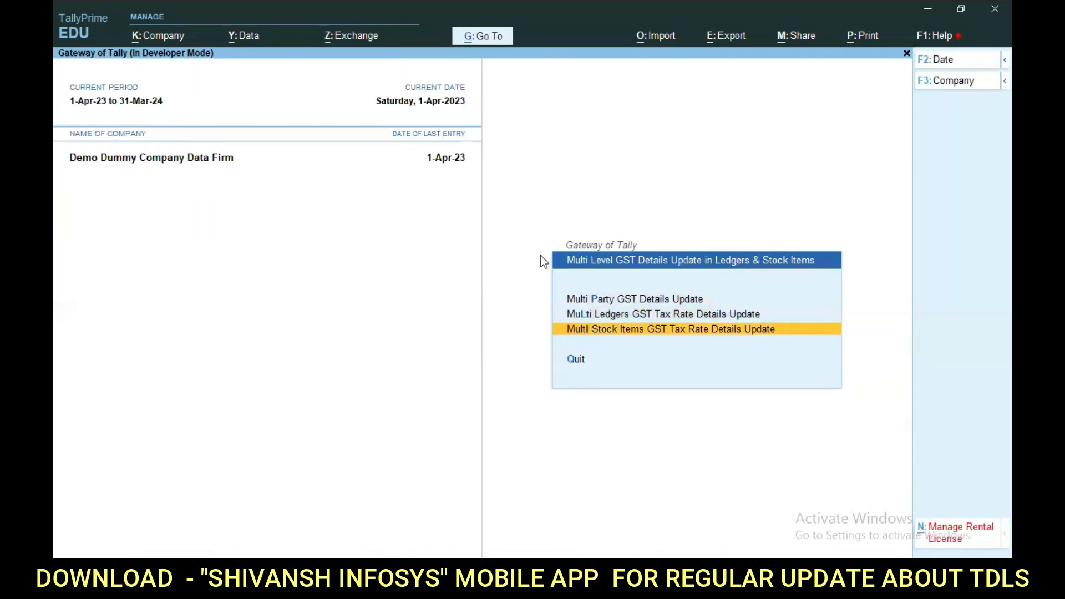
Step: Open the stock item Al.Cable for alteration
key("Escape")
key("a")
key("Down")
key("Down")
key("Down")
key("Down")
key("Down")
key("Return")
type("Al")
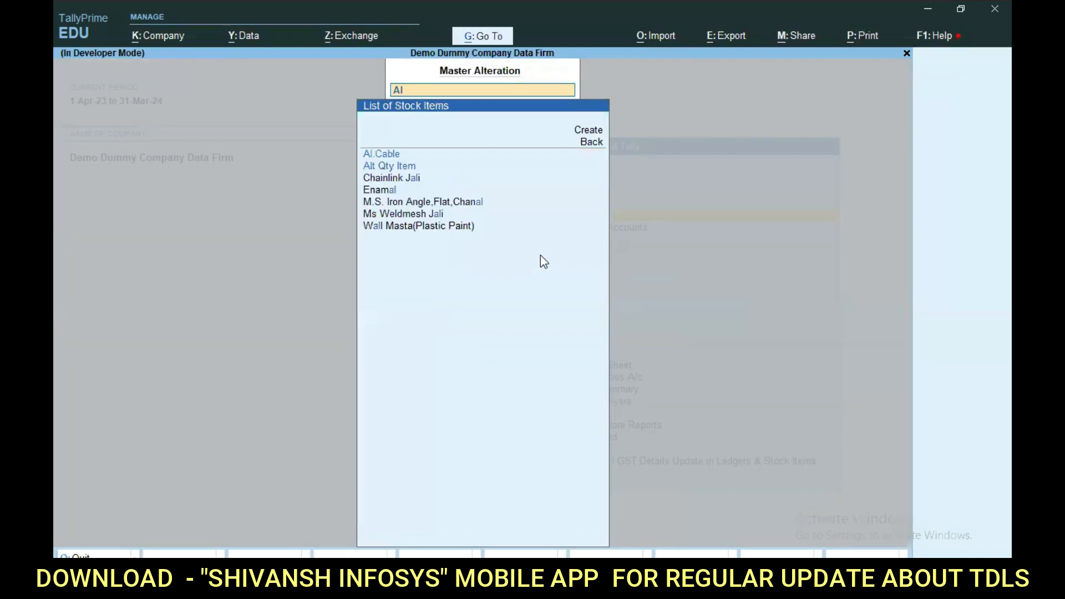
key("Return")
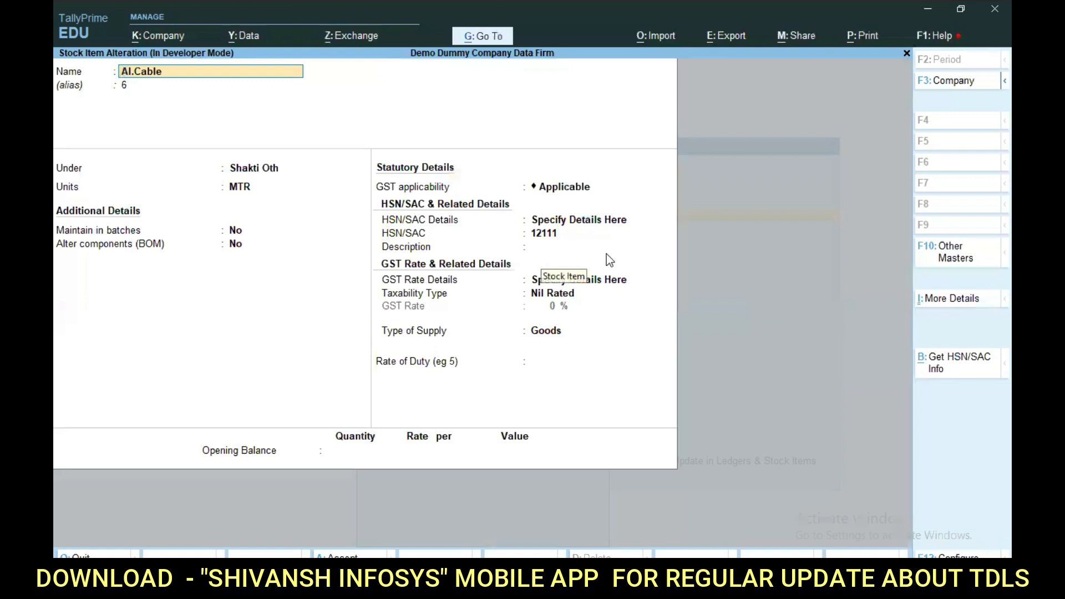
Step: Expand the additional details list of Al.Cable and open its GST Rate & Related Details (History)
left_click(928, 301)
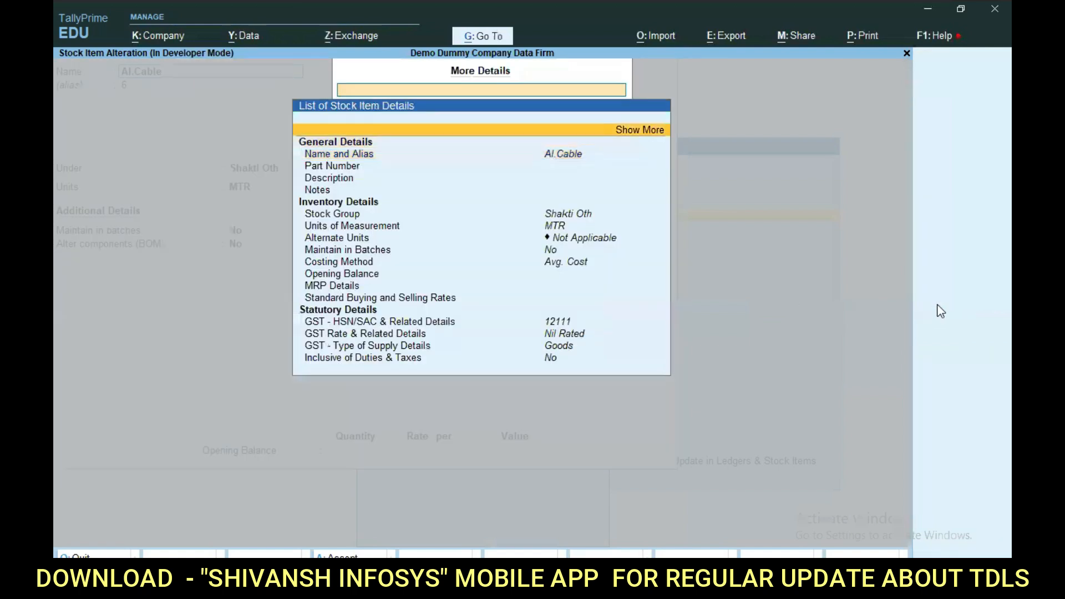
key("Return")
key("Down")
key("Down")
key("Down")
key("Down")
key("Down")
key("Down")
key("Down")
key("Down")
key("Down")
key("Down")
key("Down")
key("Down")
key("Down")
key("Down")
key("Down")
key("Down")
key("Down")
key("Down")
key("Down")
key("Down")
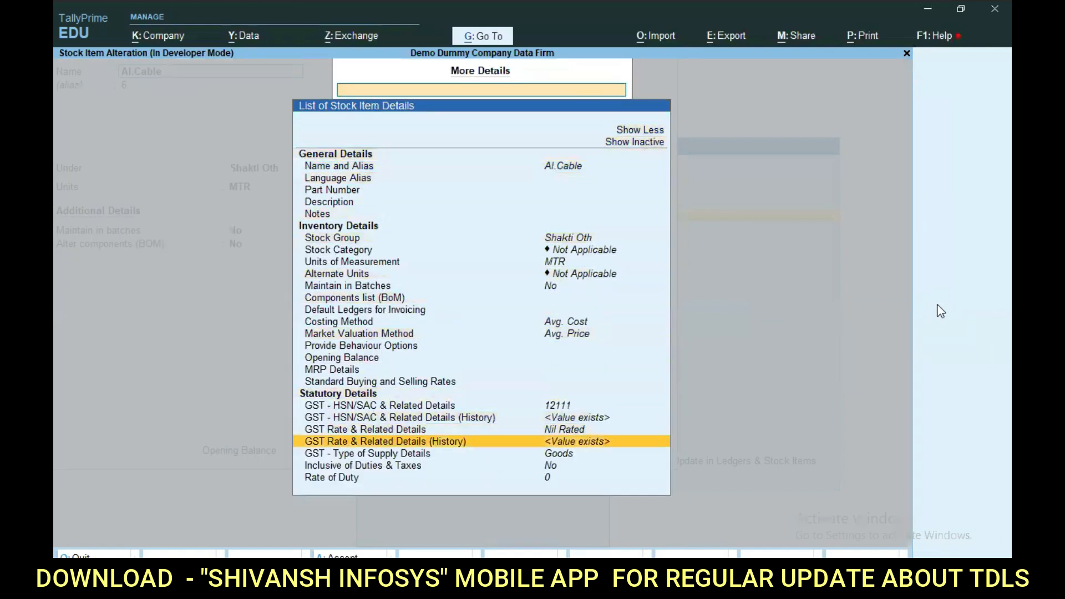
key("Return")
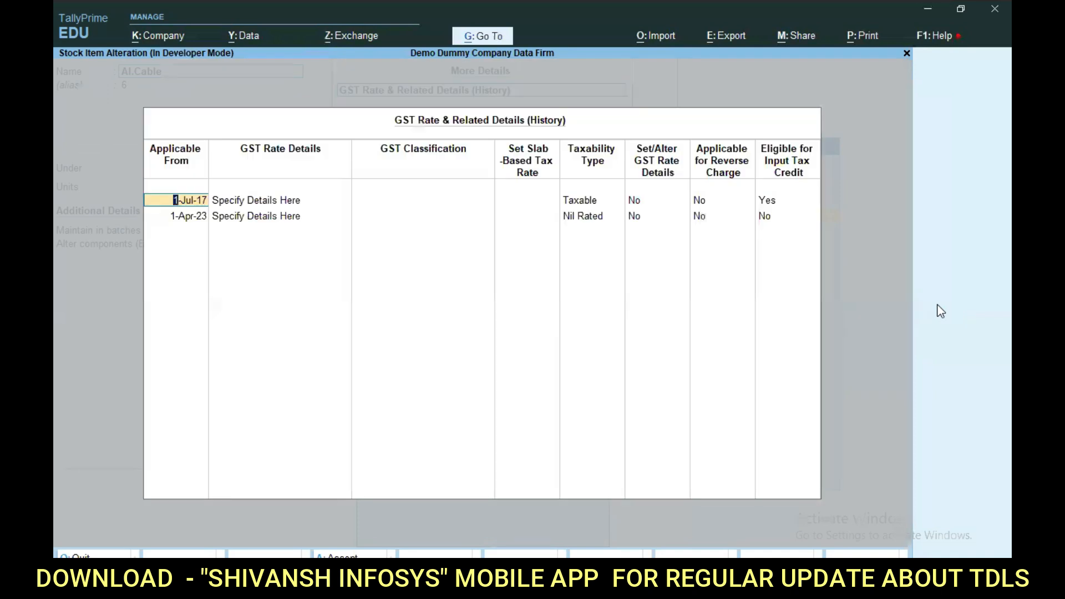
Step: Leave Al.Cable's GST rate history and the stock item alteration, returning to the Gateway of Tally
key("Escape")
key("y")
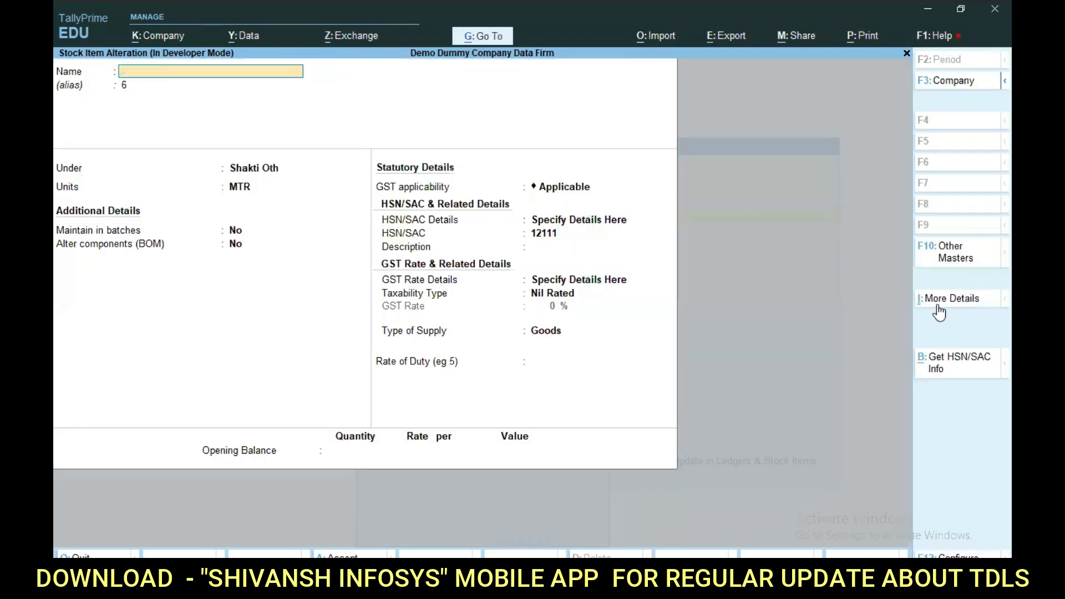
key("Escape")
key("Escape")
key("Escape")
key("m")
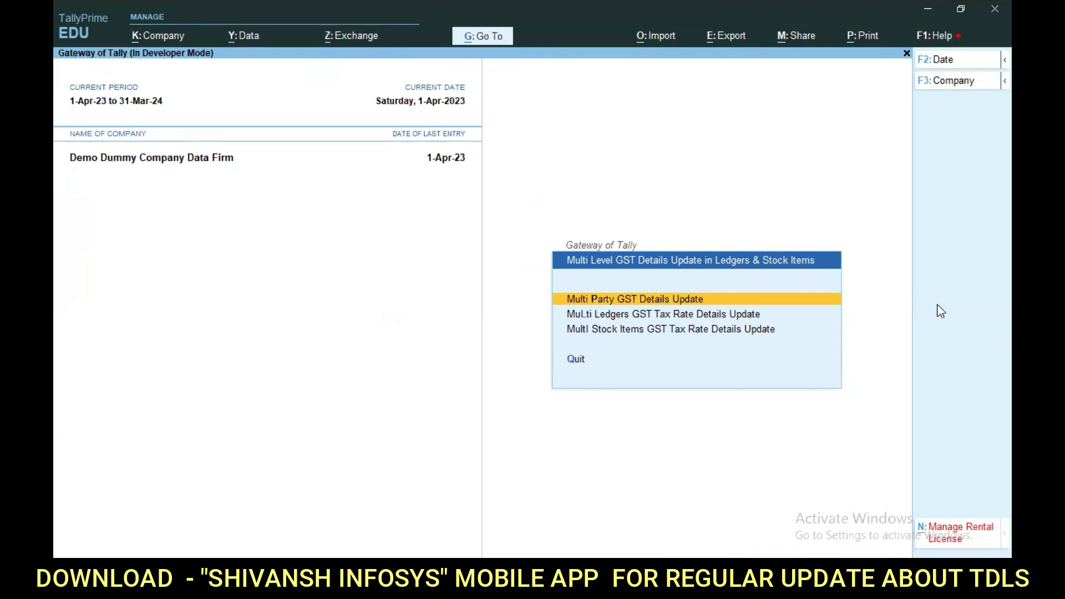
key("Escape")
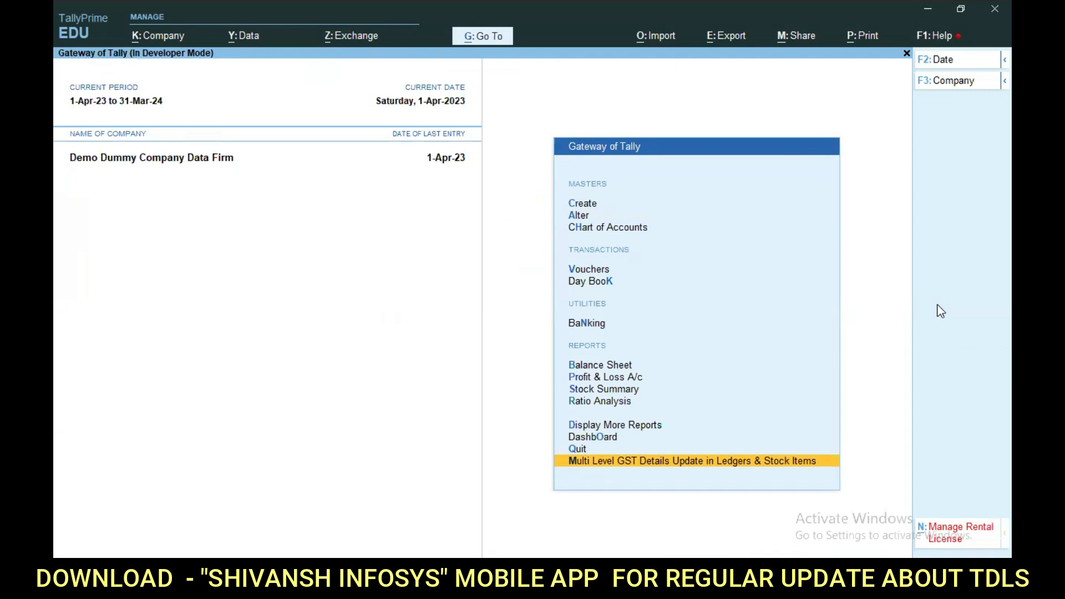
Step: Open voucher creation and, from there, the GST tax details update for the ledger sales i gst 18%
key("ctrl")
key("v")
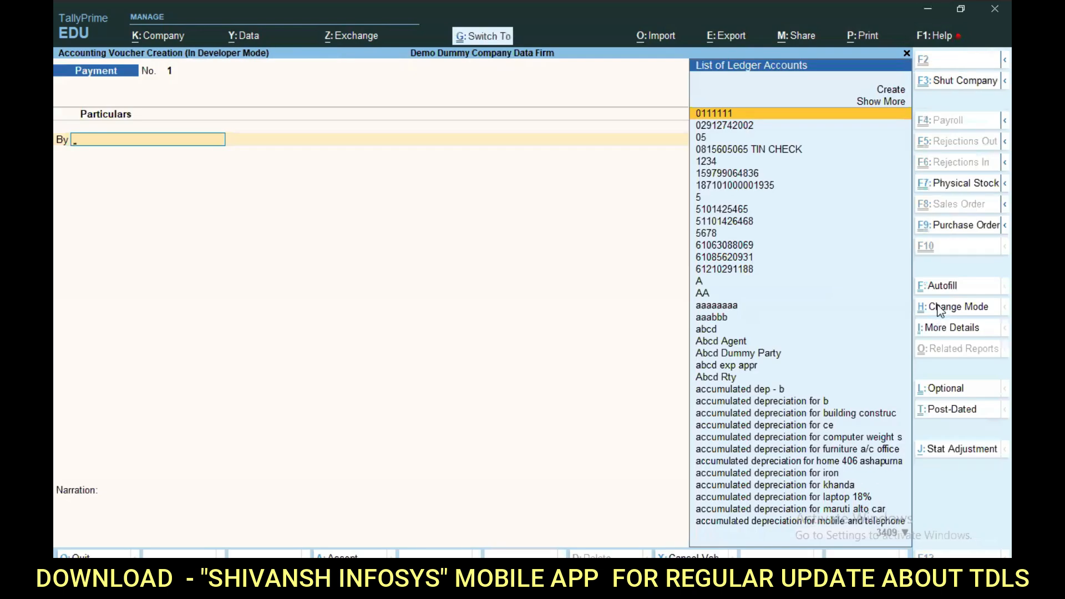
key("ctrl+l")
type("Sales")
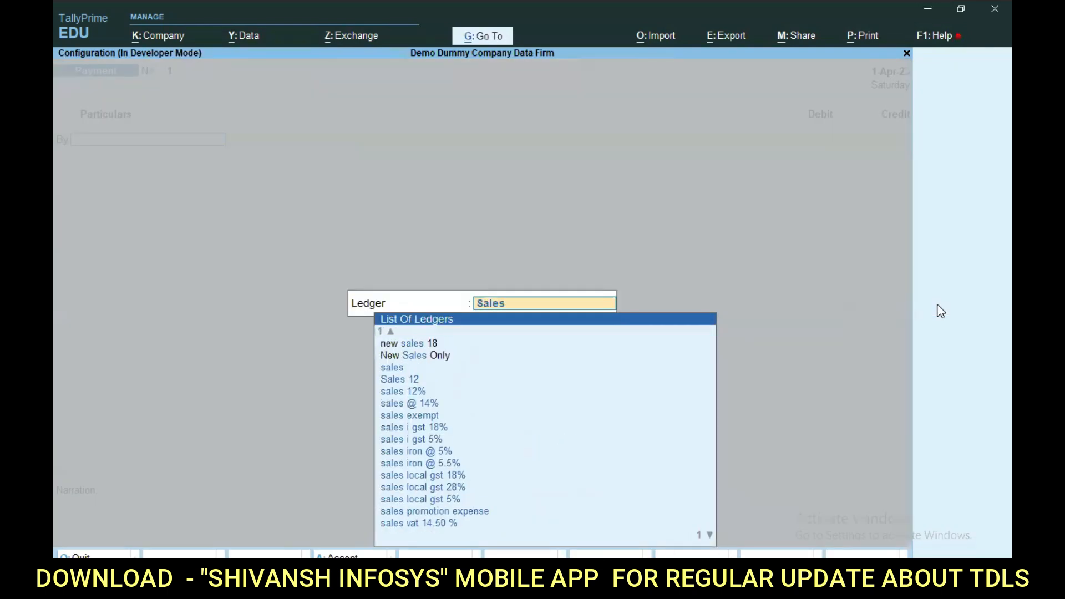
key("Down")
key("Down")
key("Down")
key("Down")
key("Down")
key("Down")
key("Down")
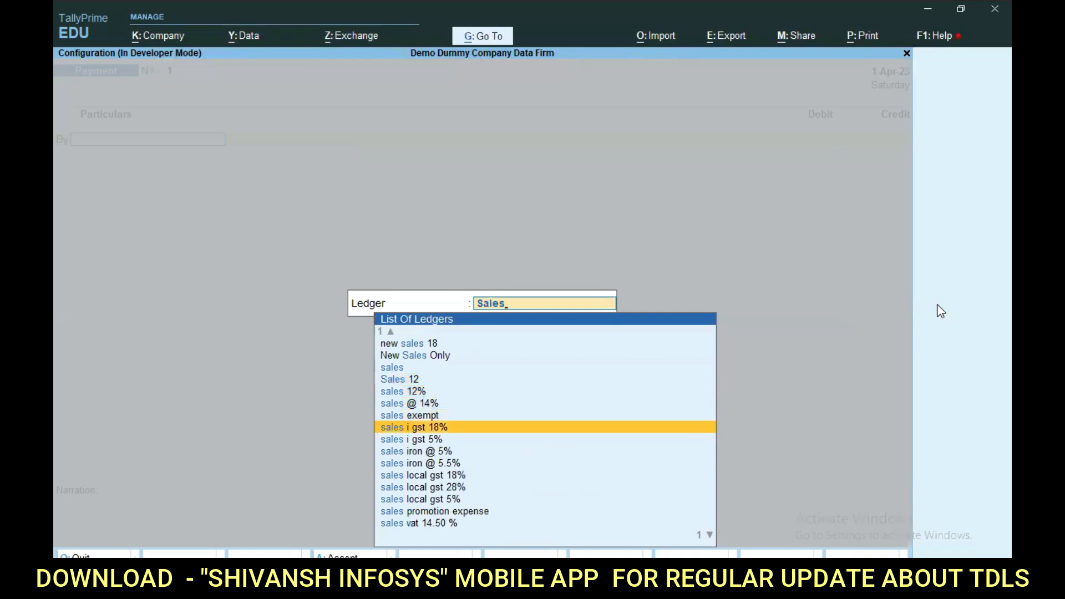
key("Return")
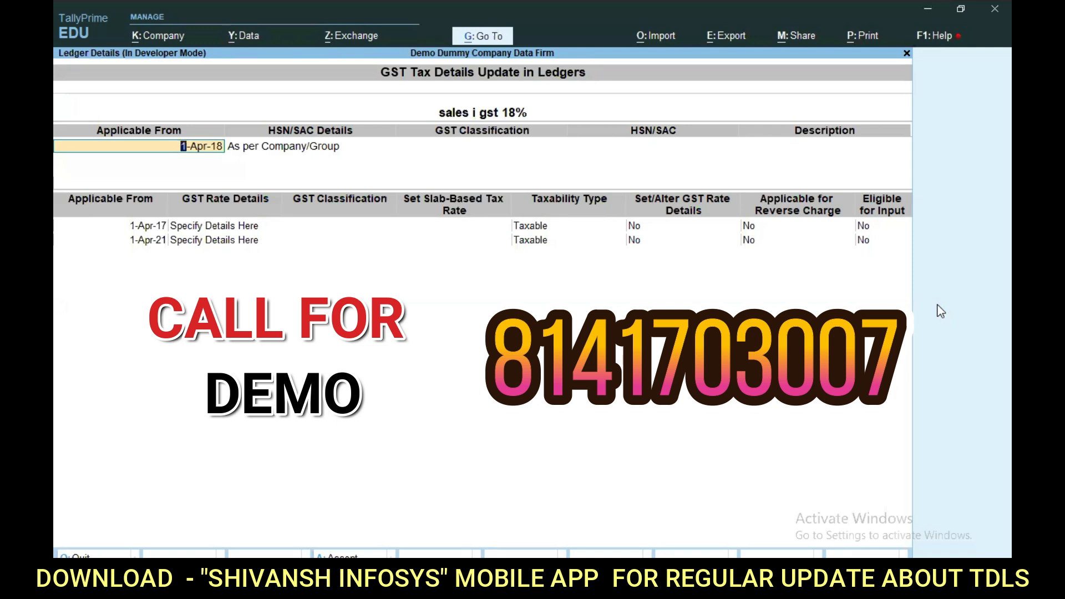
Step: Leave the ledger's GST tax details and the voucher without saving, returning to the Gateway of Tally
key("Return")
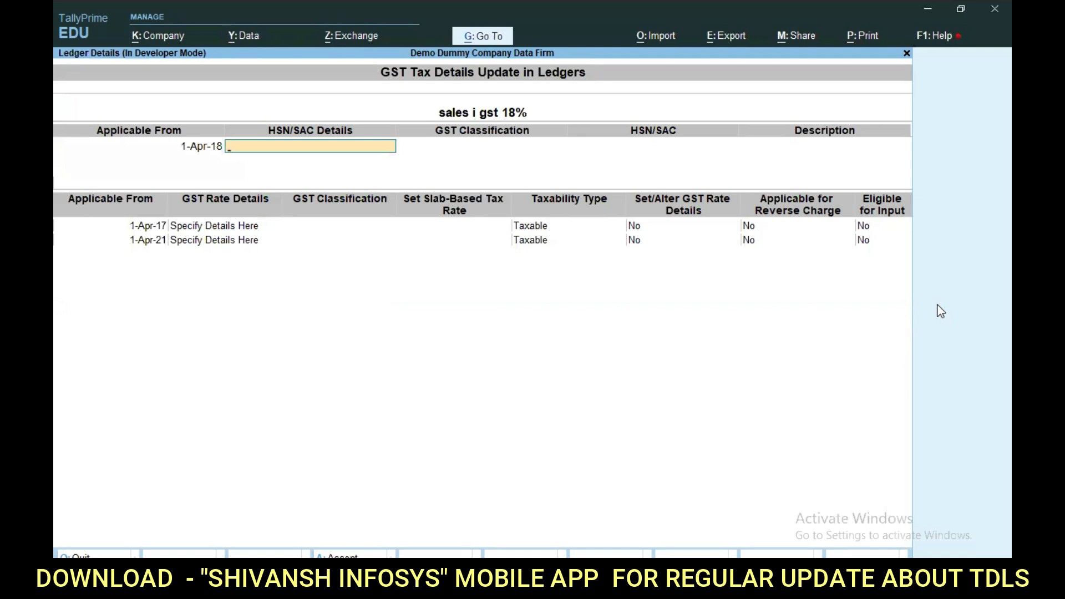
key("BackSpace")
key("BackSpace")
key("Escape")
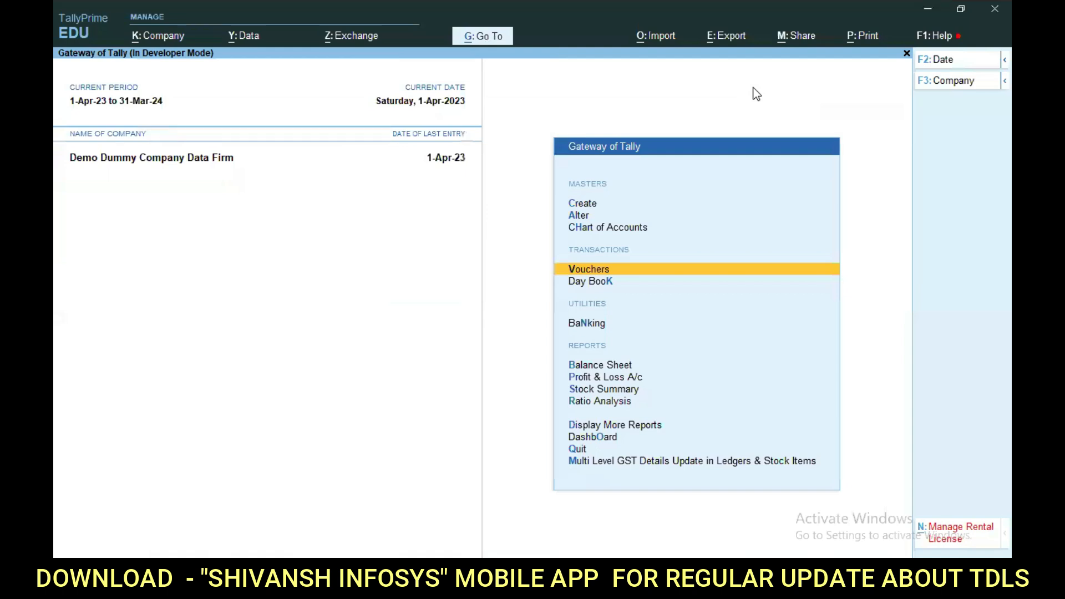
Step: Open the GST tax details update for the stock item 1222 Item
key("ctrl+s")
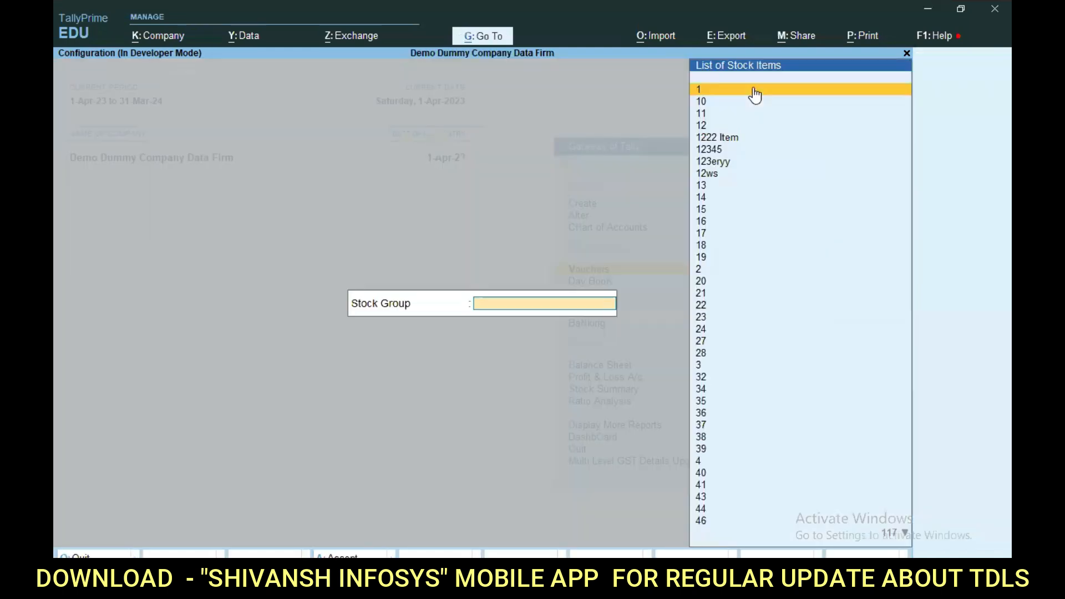
key("Down")
key("Down")
key("Down")
key("Down")
key("Return")
key("Return")
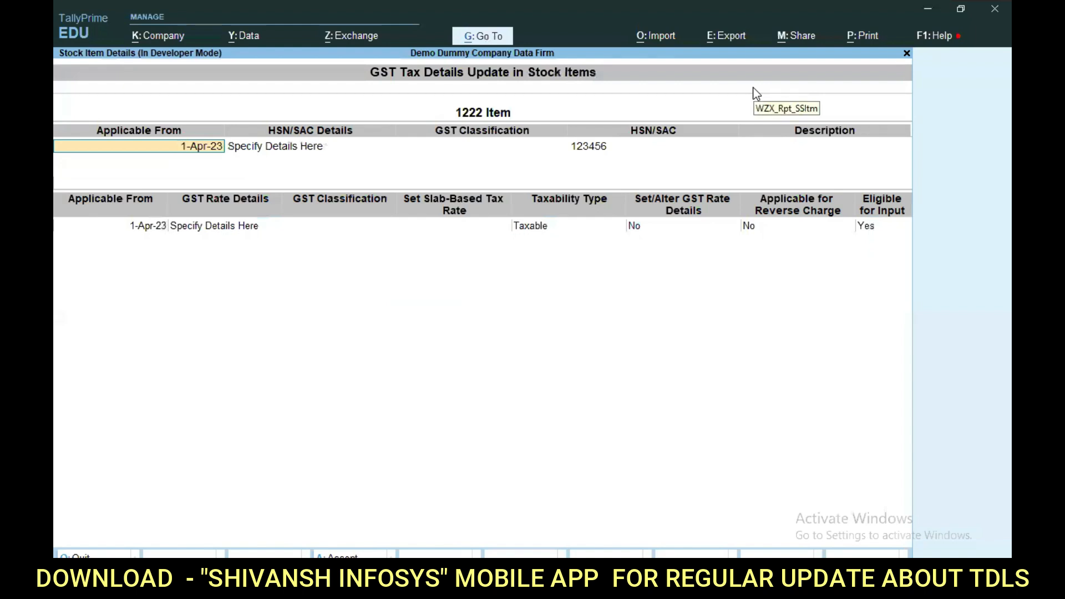
Step: Set the HSN/SAC of 1222 Item's 1-Apr-23 entry to 45678
key("Return")
key("Return")
key("Return")
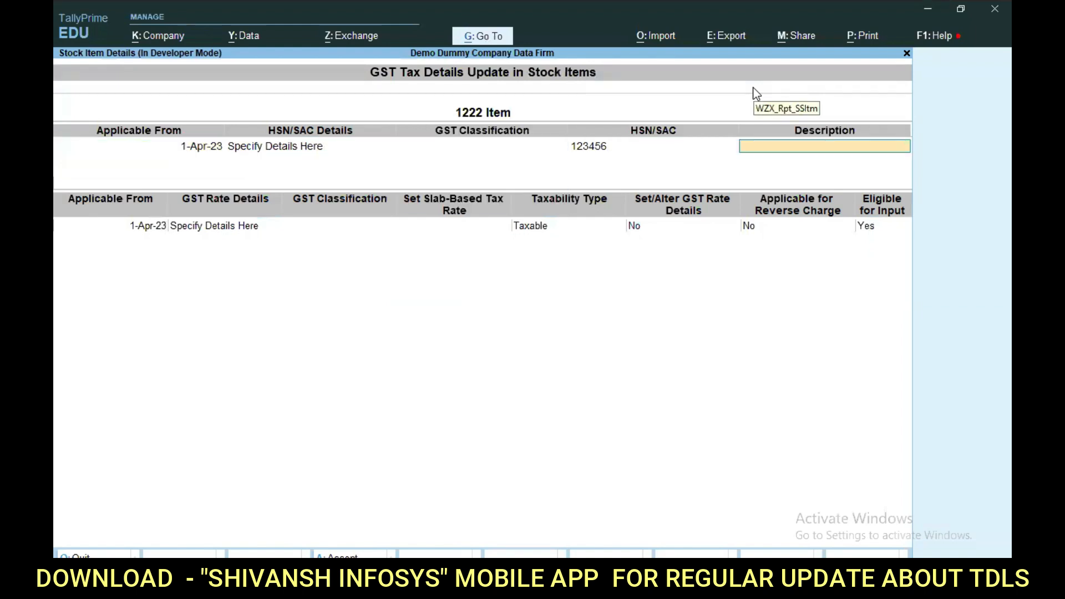
key("Return")
type("1-")
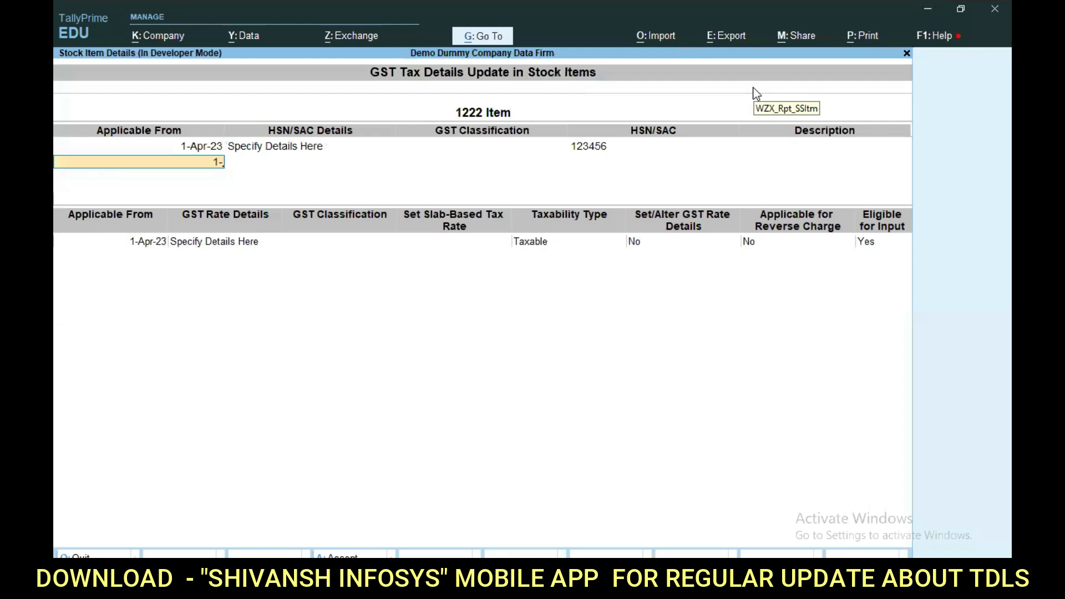
key("BackSpace")
key("BackSpace")
key("BackSpace")
key("BackSpace")
type("45678")
key("Return")
Step: Add a GST rate entry applicable from 1-Apr-24 below 1222 Item's existing rate entry
key("Return")
key("Return")
key("Return")
key("Return")
key("Return")
key("Return")
key("Return")
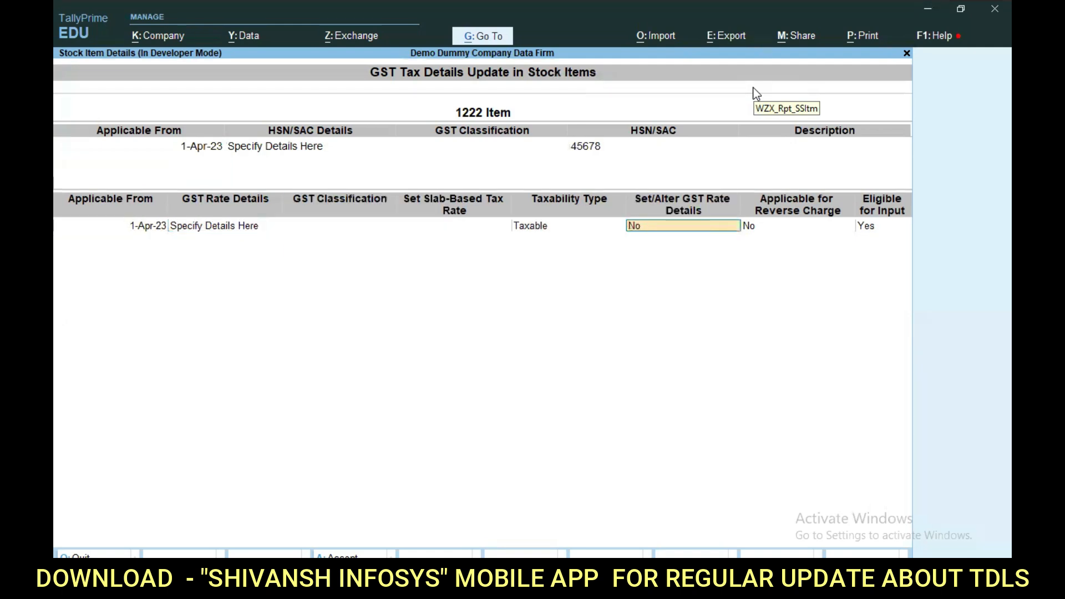
key("Return")
type("1-4-2")
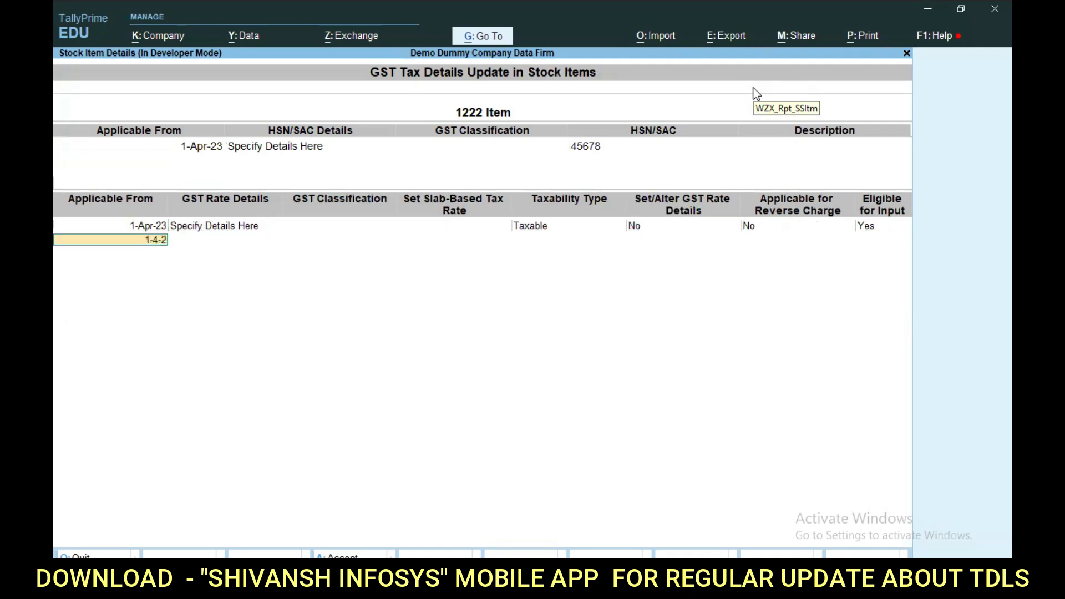
type("4")
key("Return")
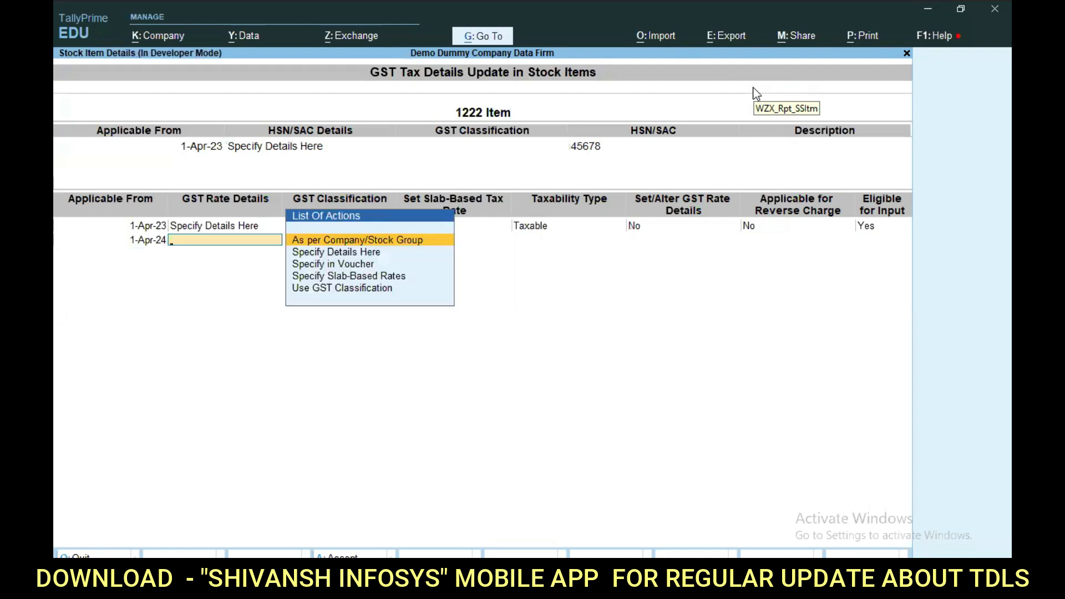
Step: Set the 1-Apr-24 entry to Specify Details Here with taxability type Nil Rated, and save the stock item details
key("Down")
key("Down")
key("Up")
key("Return")
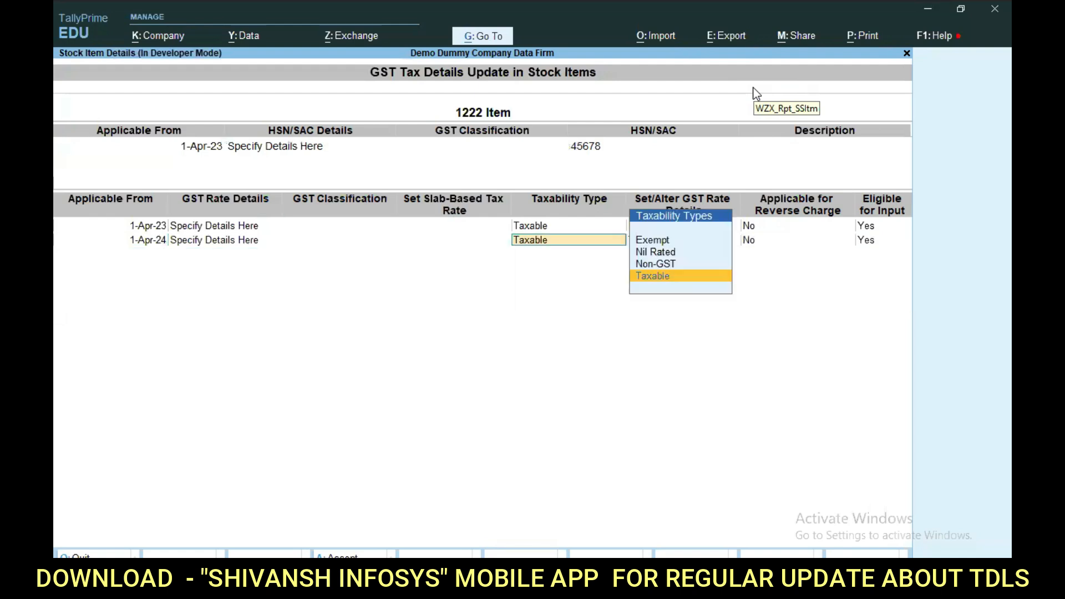
key("Up")
key("Up")
key("Return")
key("ctrl+a")
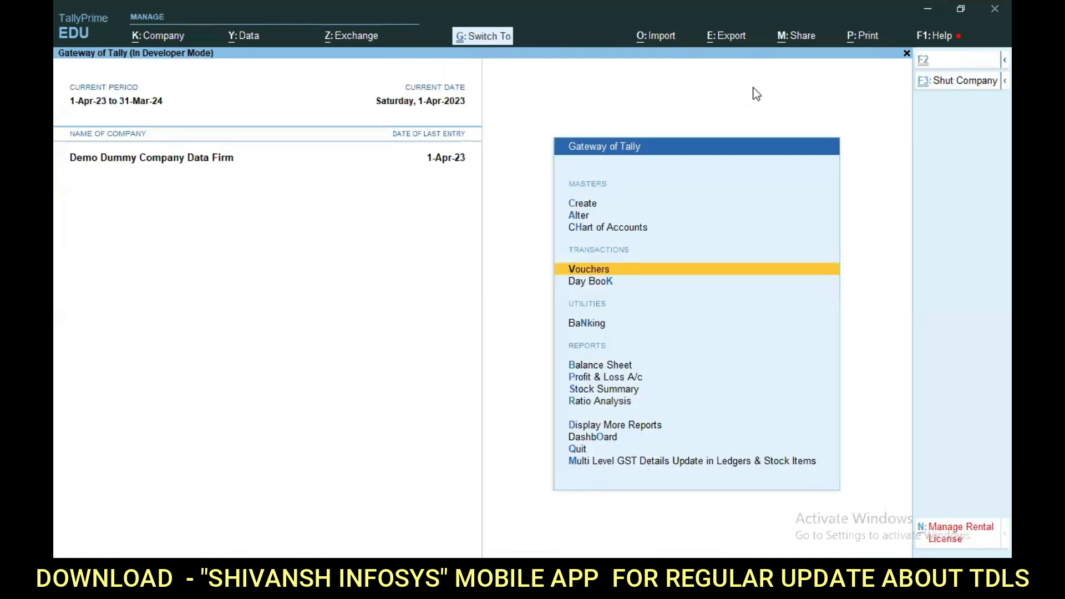
Step: Reopen 1222 Item's GST tax details to check the saved HSN/SAC and rate entries, then close them
key("ctrl+i")
key("Return")
key("Return")
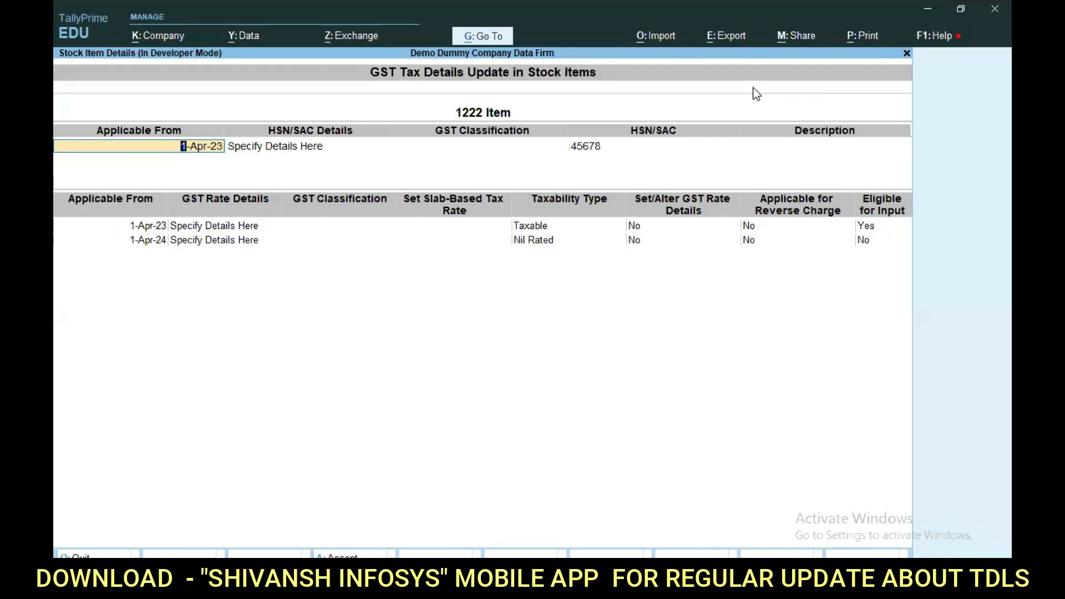
key("Escape")
key("Escape")
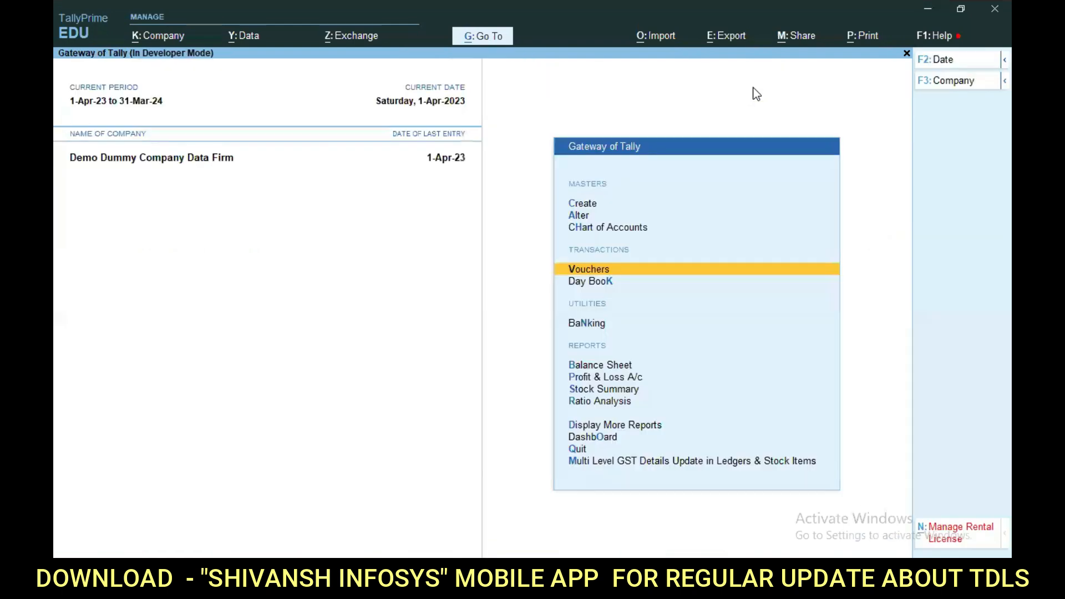
Step: Open the GST registration details update for the party ledger supplier 100 chhattisgarh
key("ctrl+l")
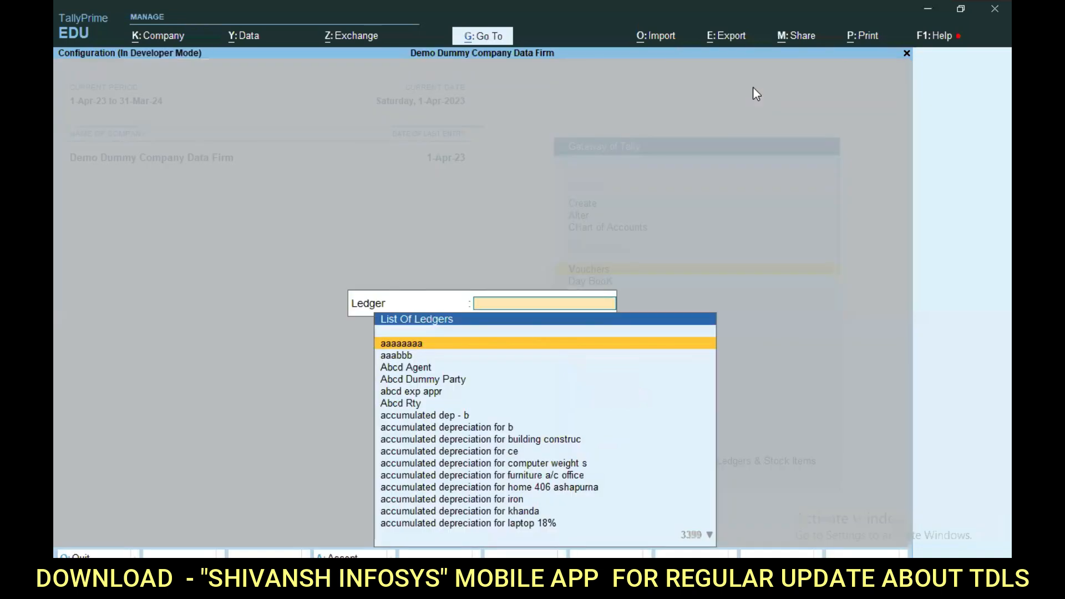
type("supplier 100")
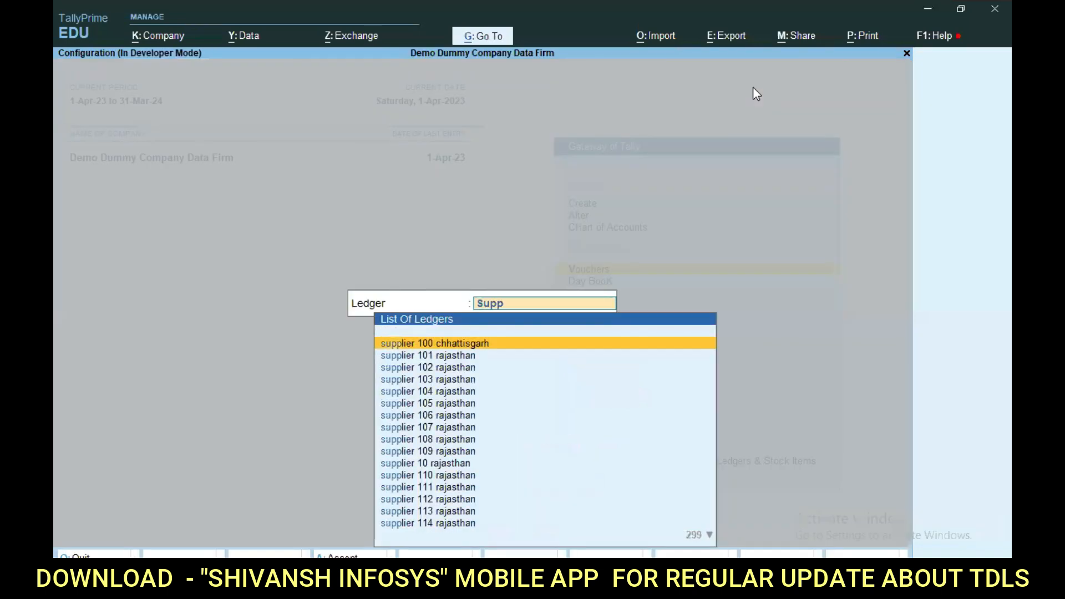
key("Return")
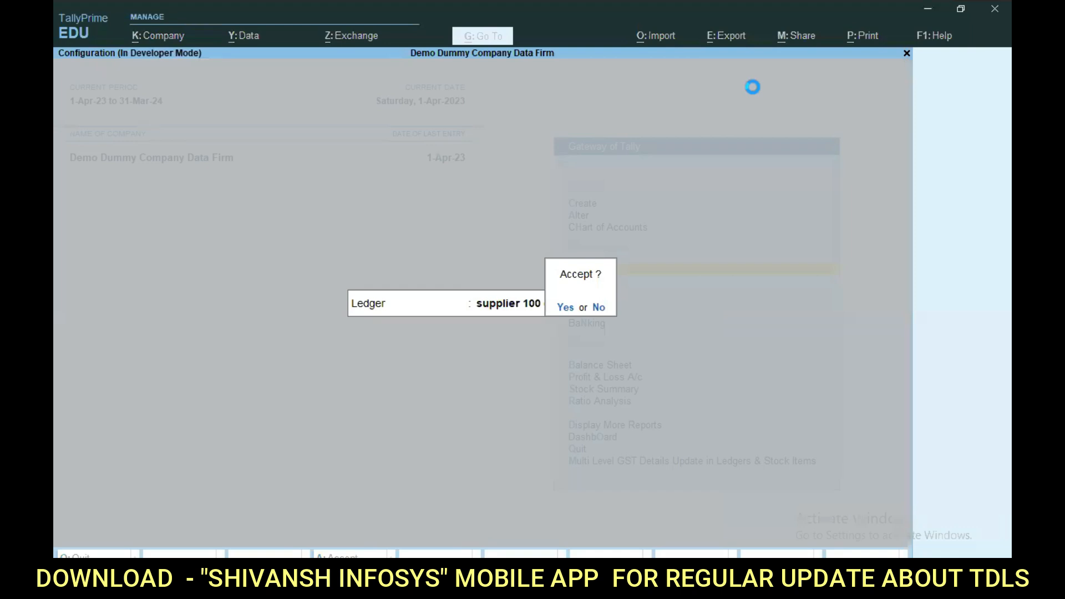
key("Return")
Step: Go through the supplier's 1-Apr-18 registration entry and accept the registration details, returning to the Gateway of Tally
key("Return")
key("Return")
key("Return")
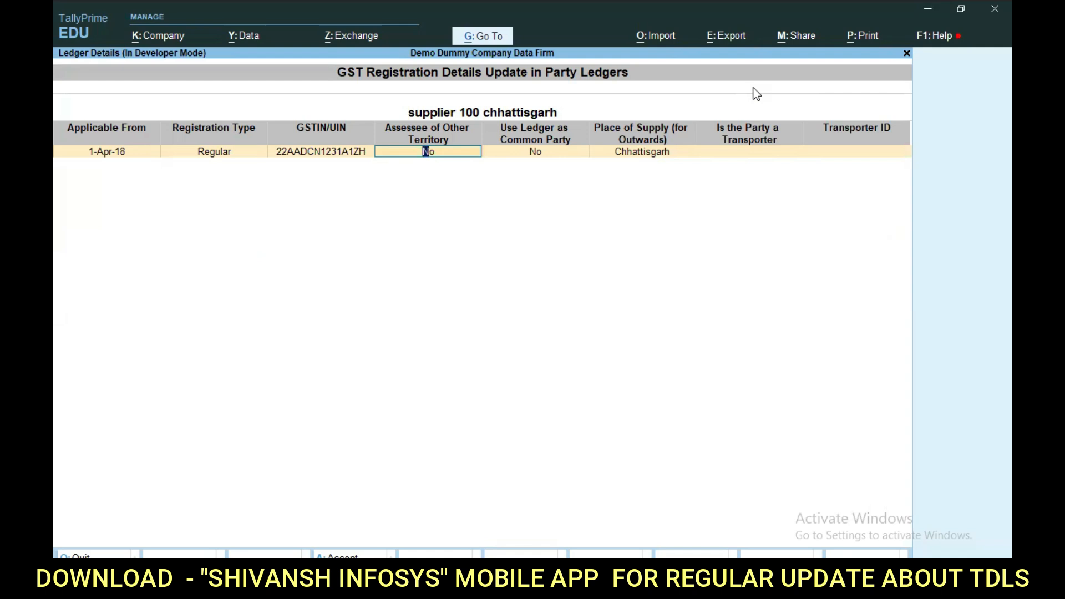
key("Return")
key("Return")
key("Return")
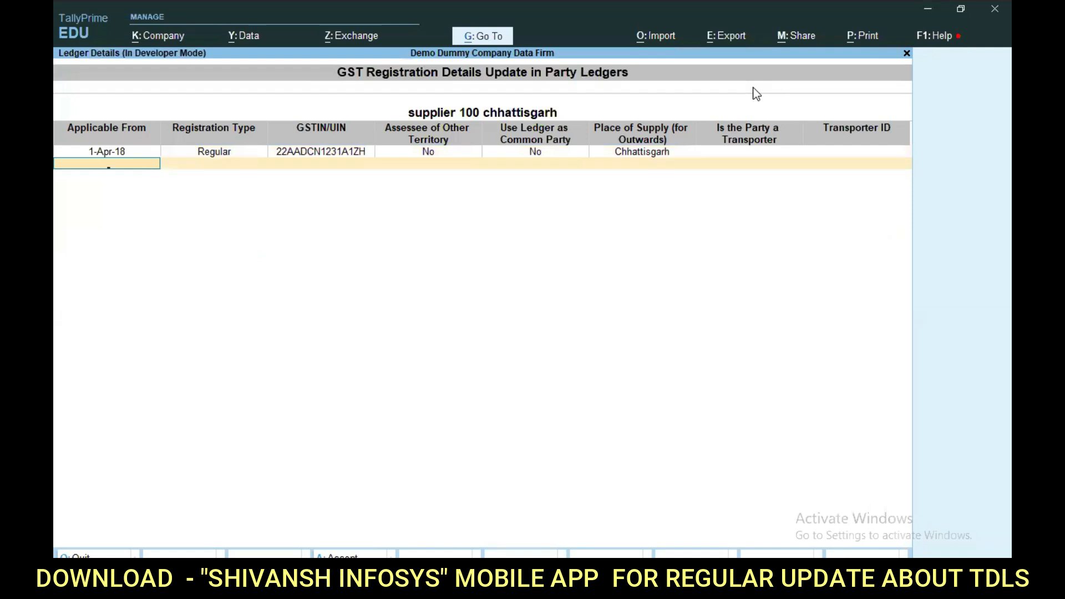
key("ctrl+a")
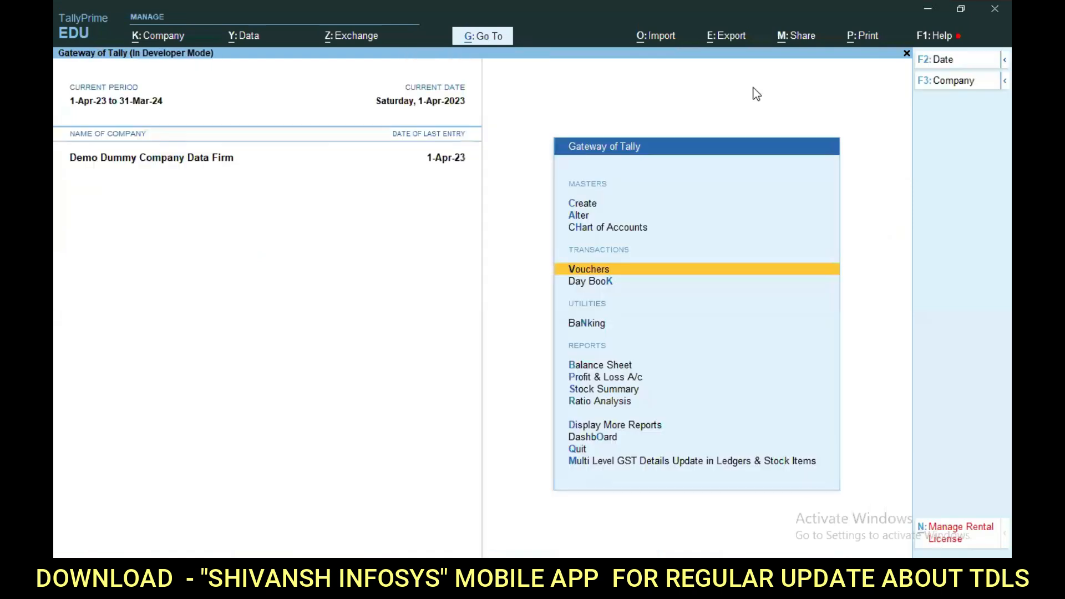